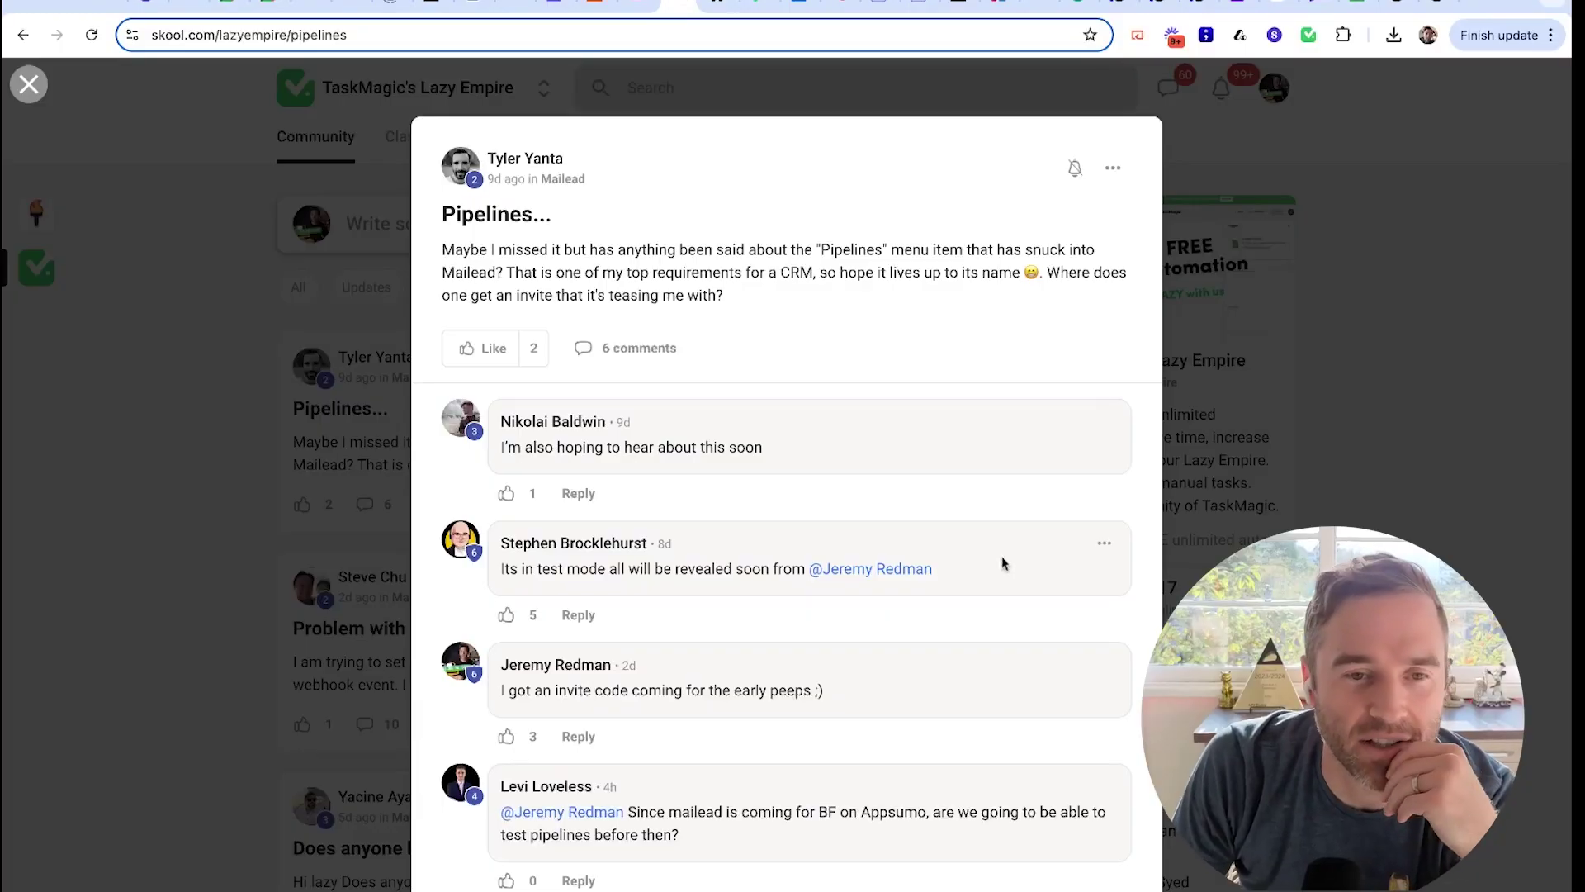
Read through the Skool Pipelines post body and scroll through its comment replies
triple_click(698, 276)
click(697, 277)
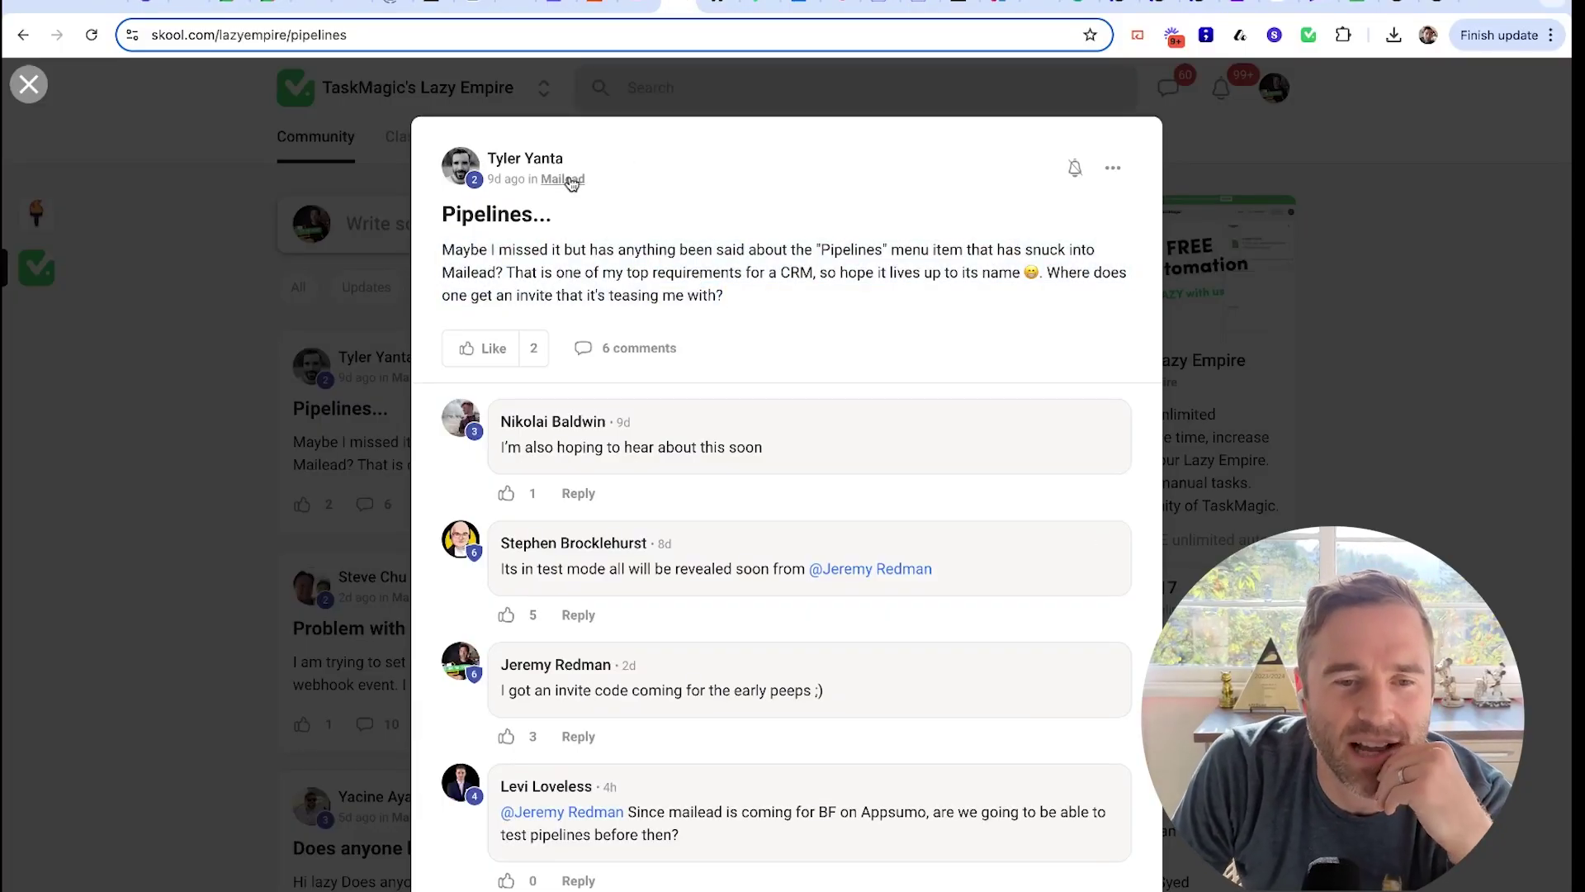
scroll(775, 492, down, 3)
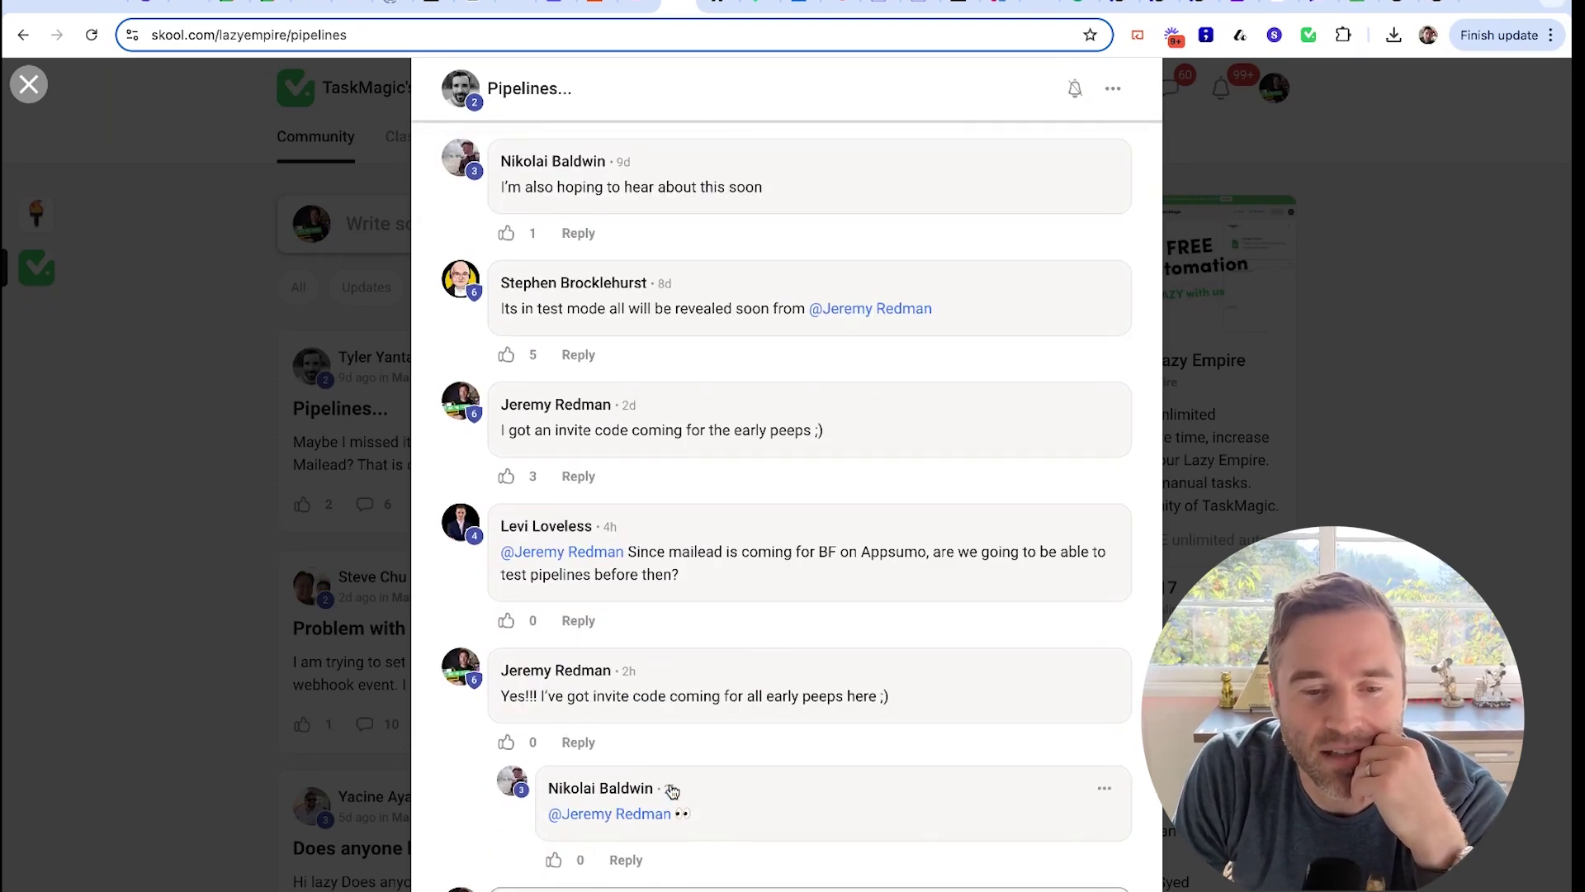
scroll(719, 601, up, 3)
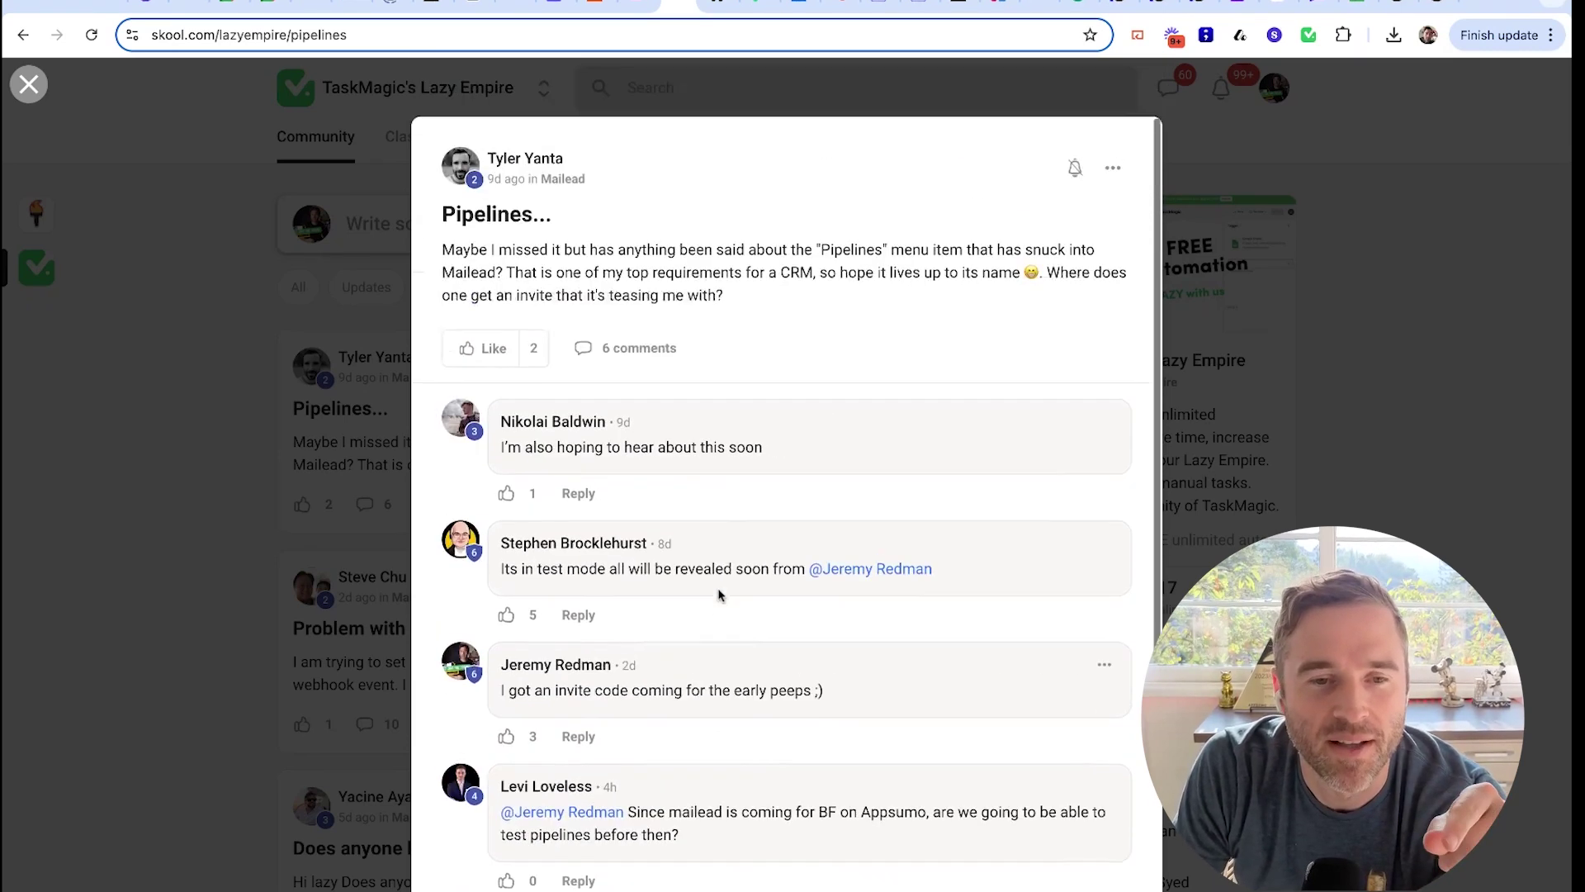
drag(795, 250, 807, 308)
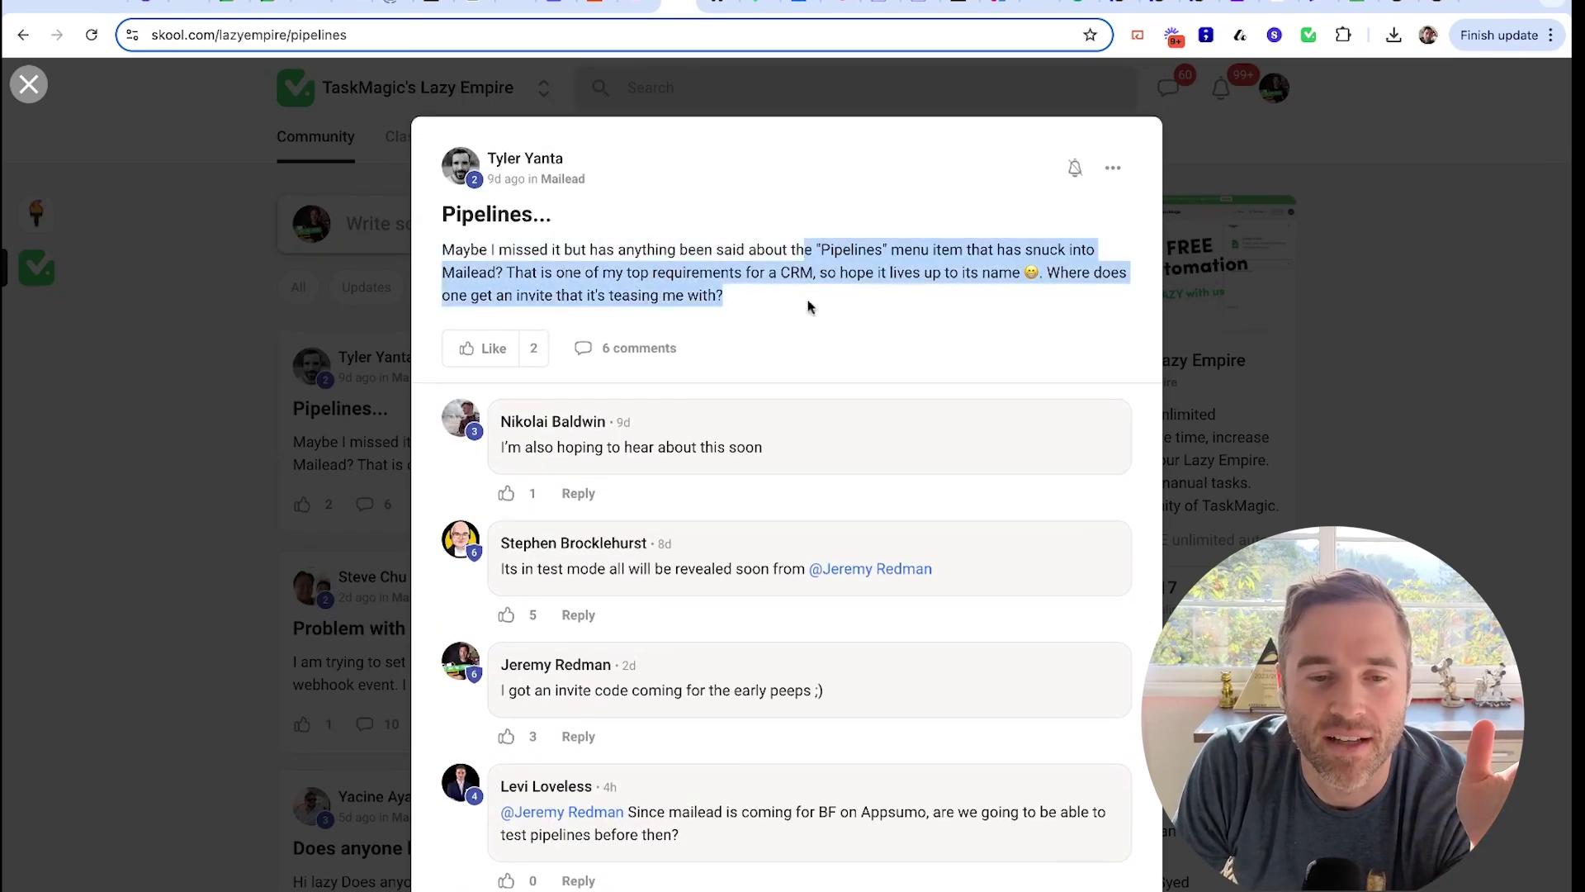
scroll(807, 313, down, 3)
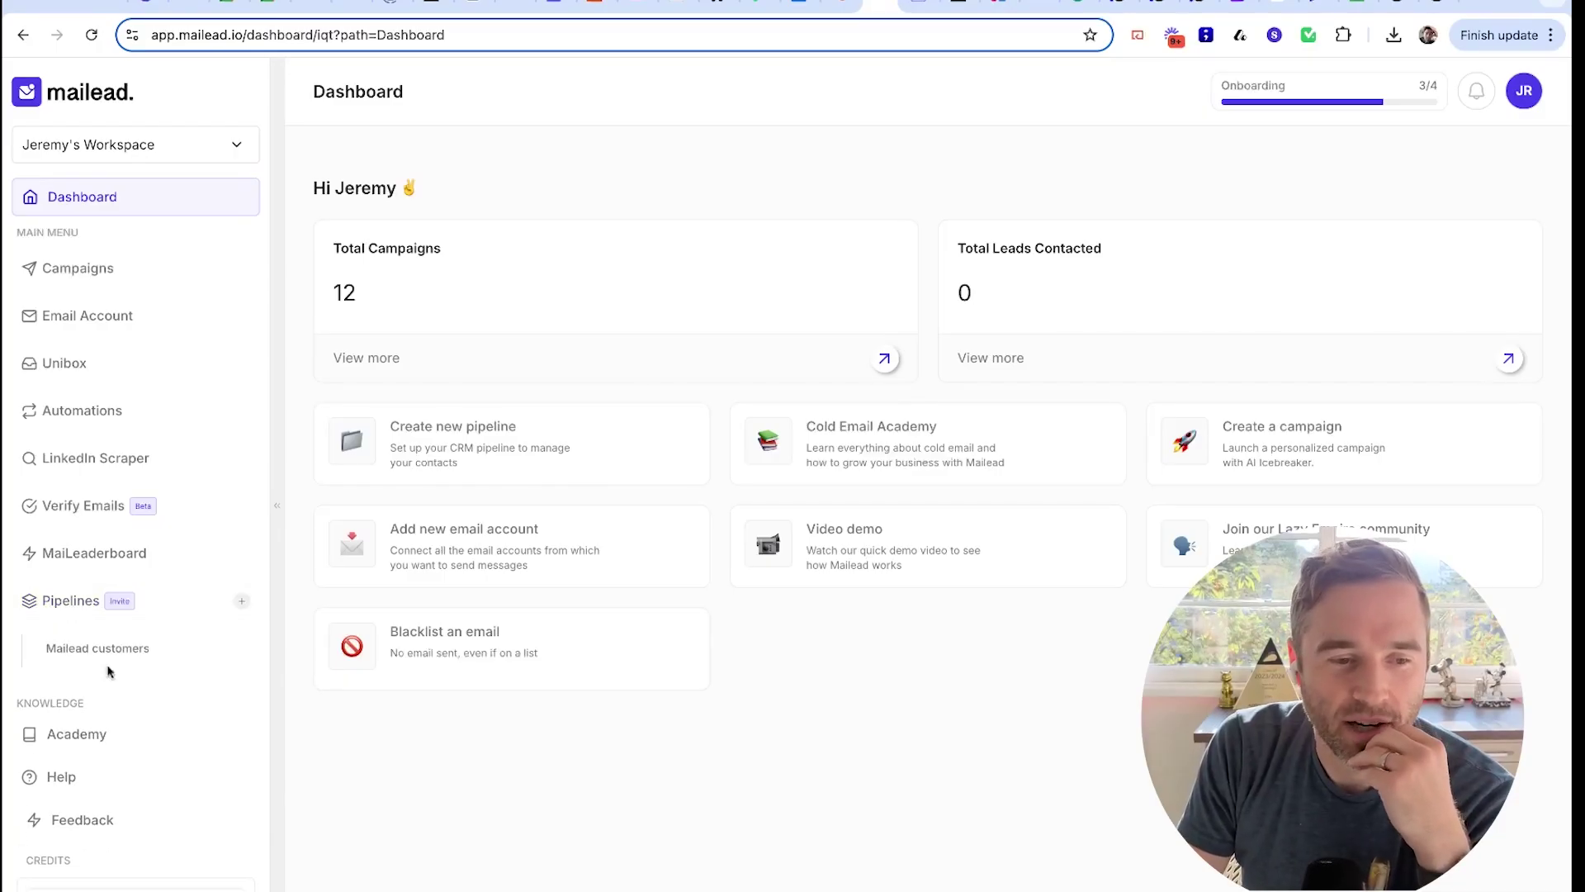
Preview the Create Pipeline form, cancel it, and open the 'Mailead customers' pipeline
click(242, 603)
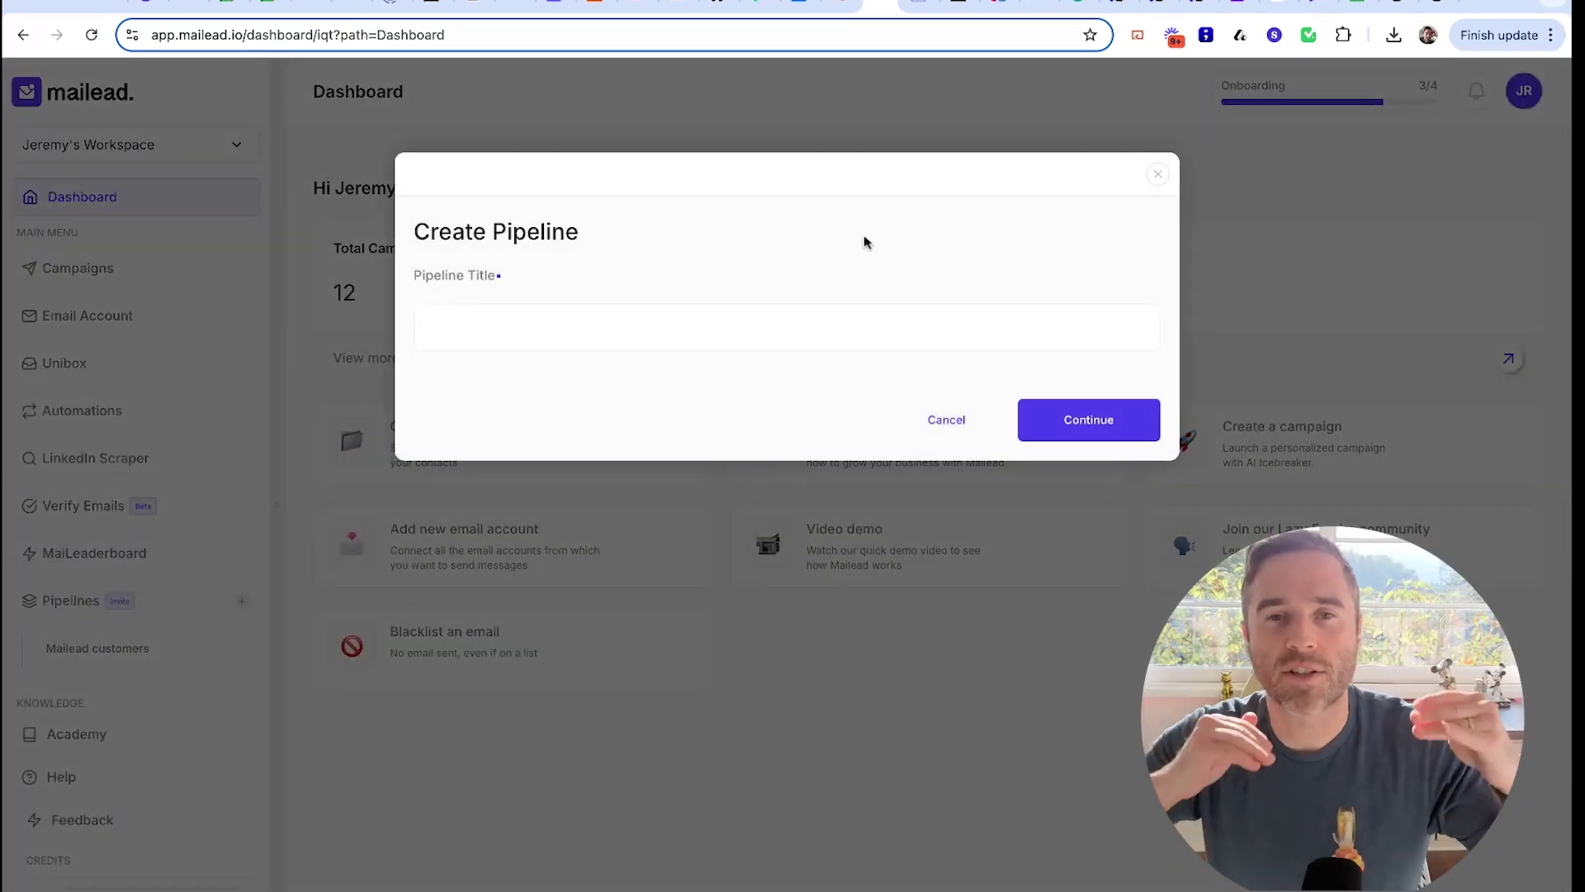
click(1235, 313)
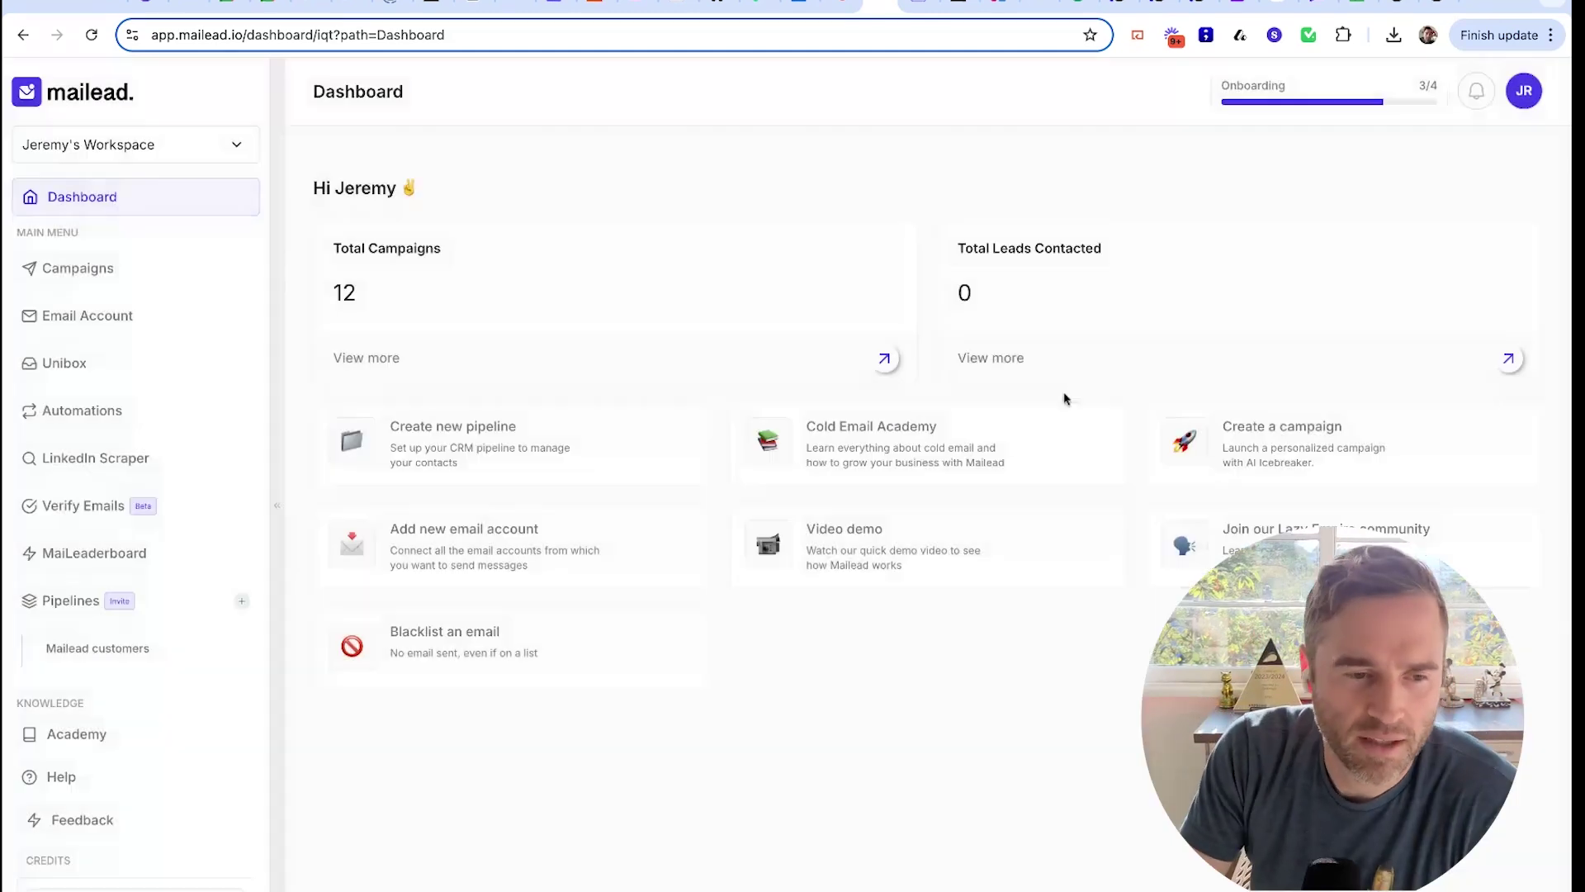
click(135, 657)
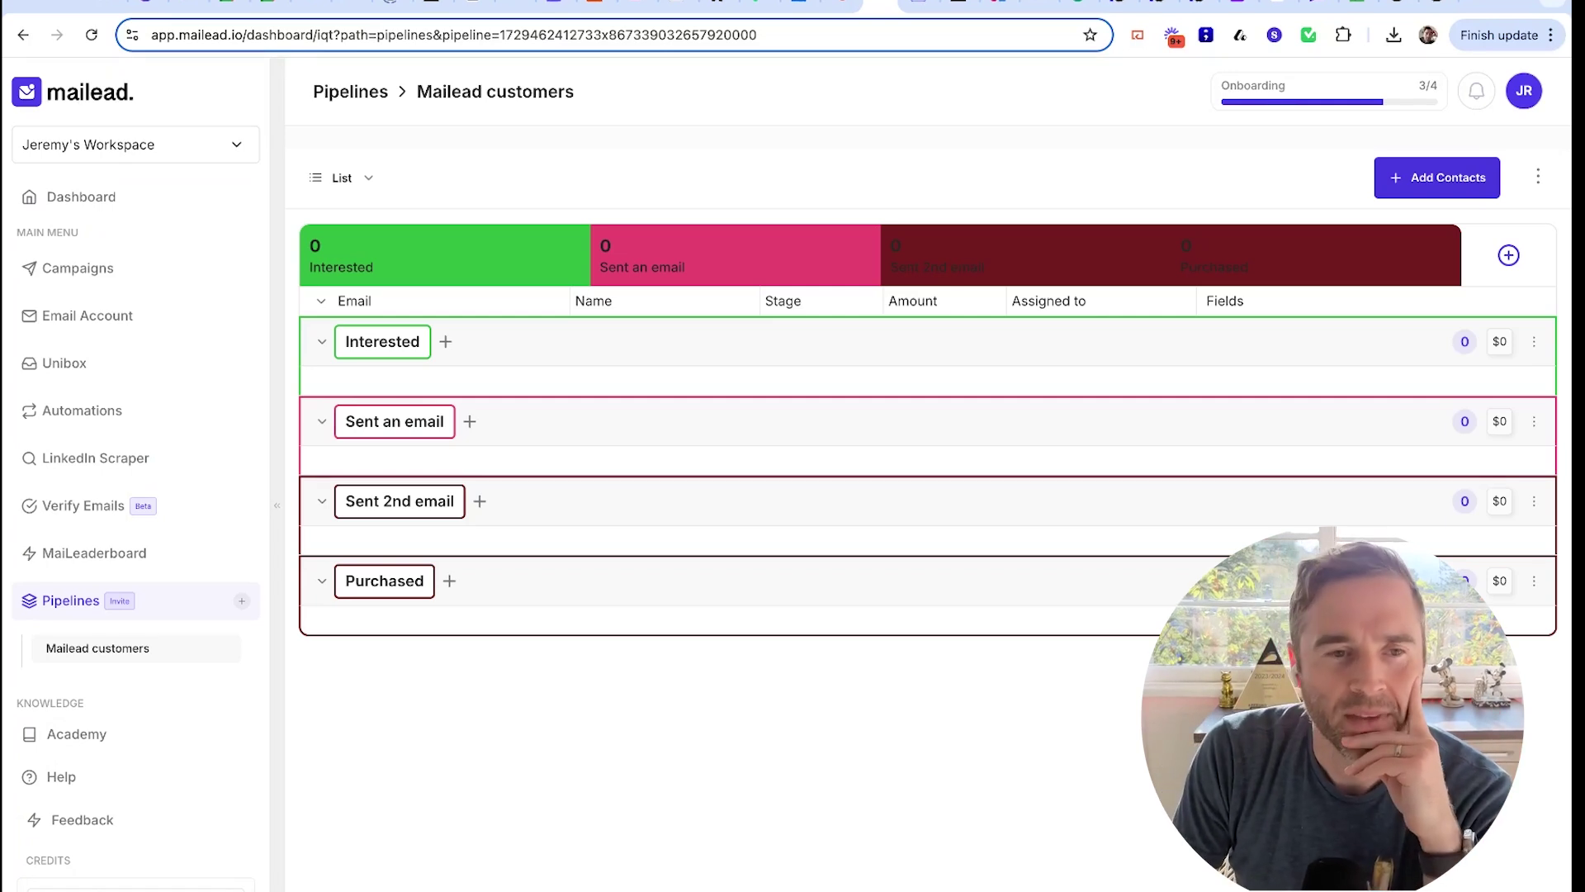
Switch the pipeline to Board view and select the Interested contact's email on its card
click(337, 183)
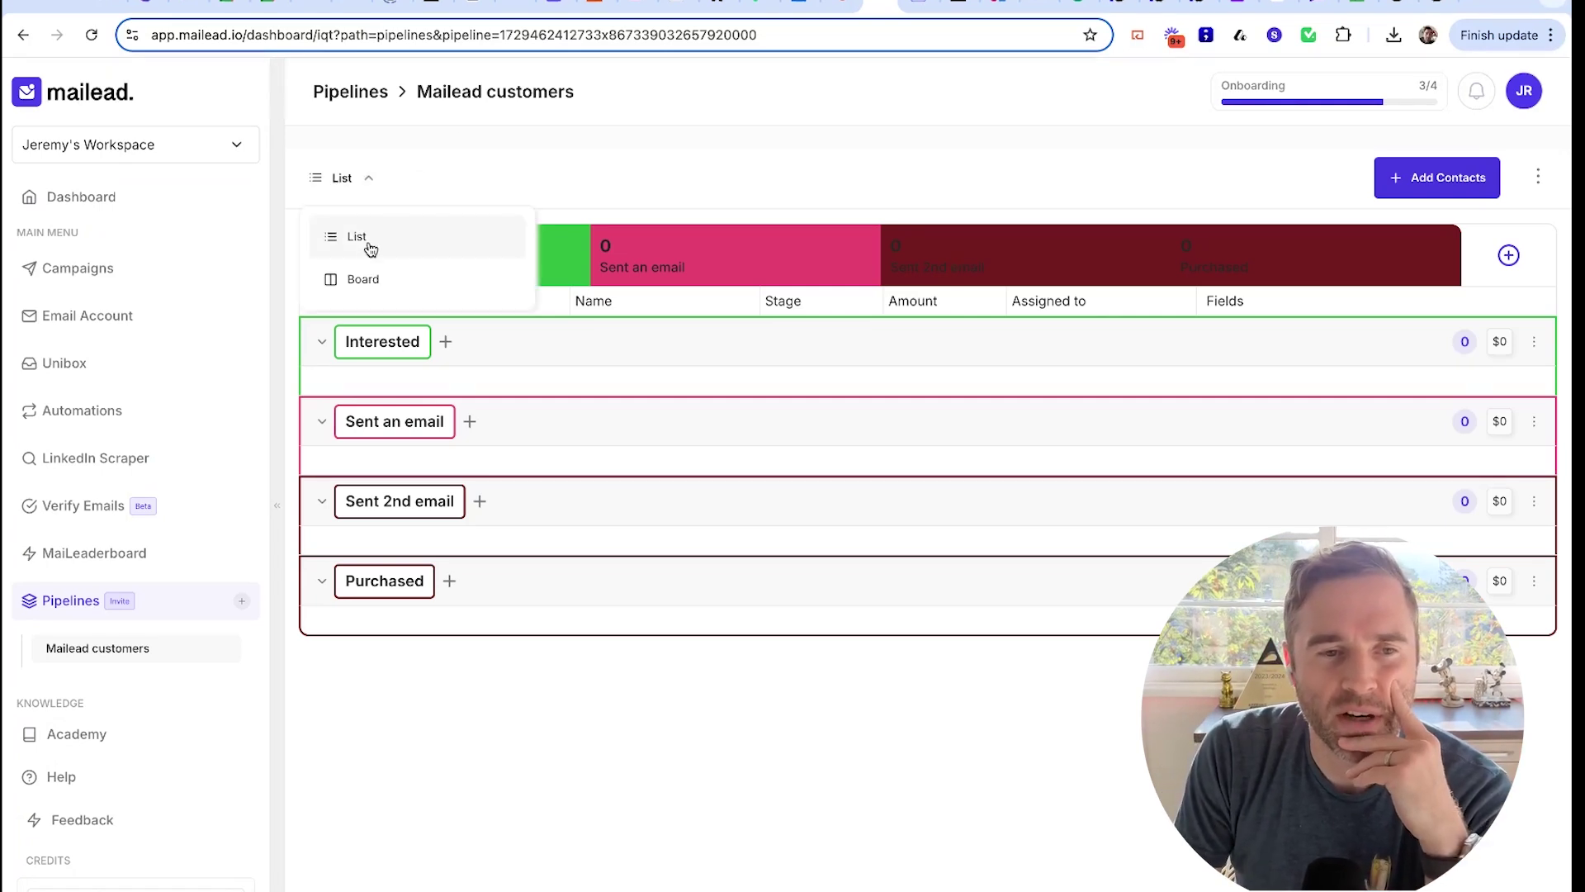
click(373, 280)
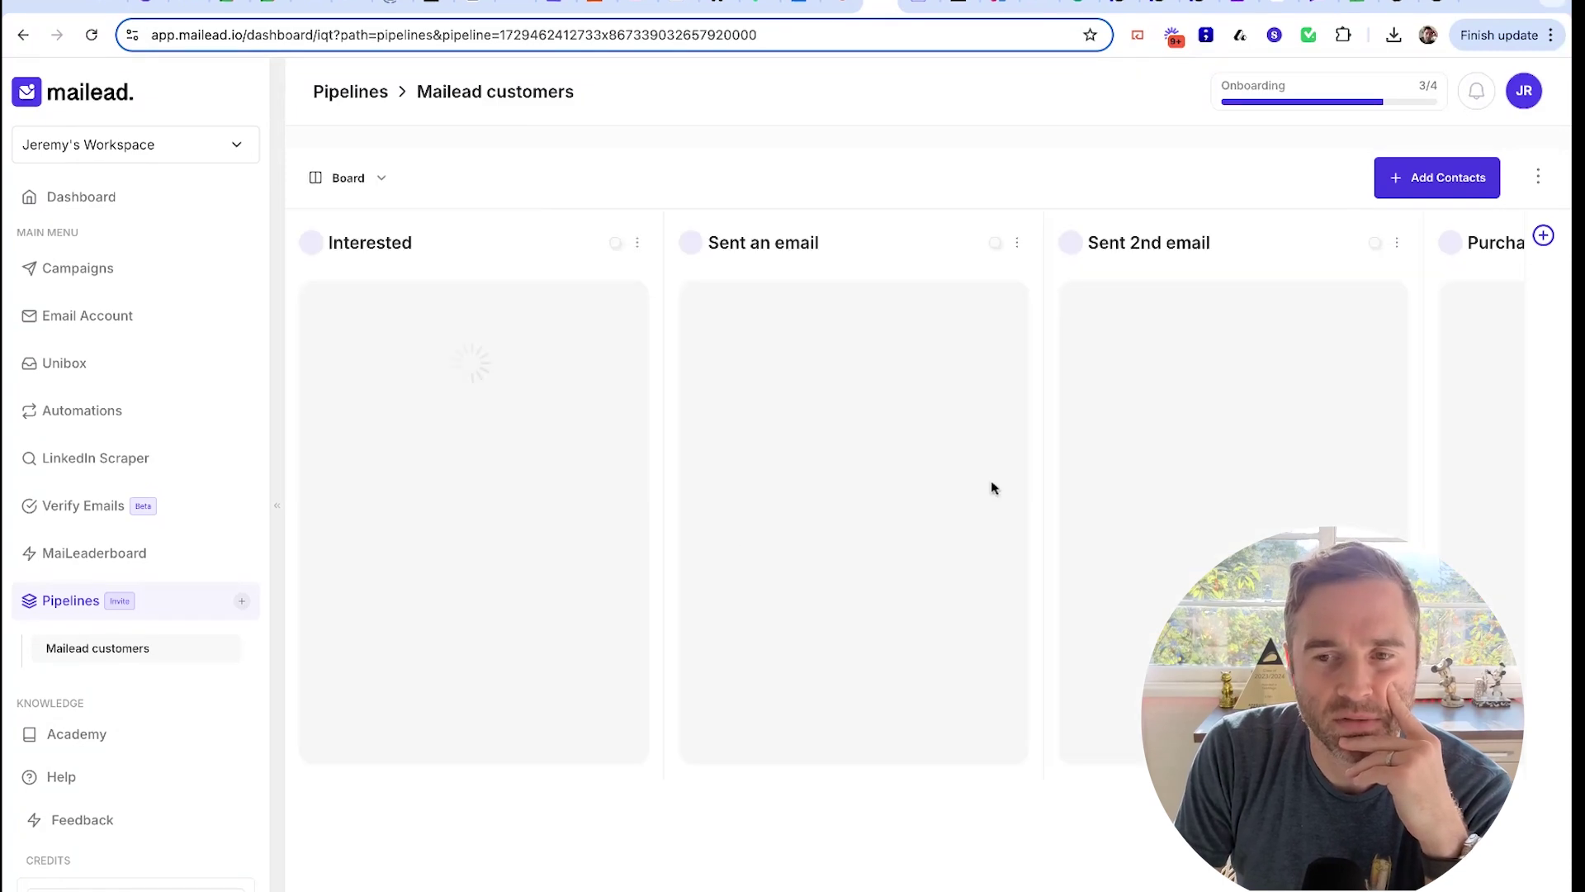
triple_click(454, 332)
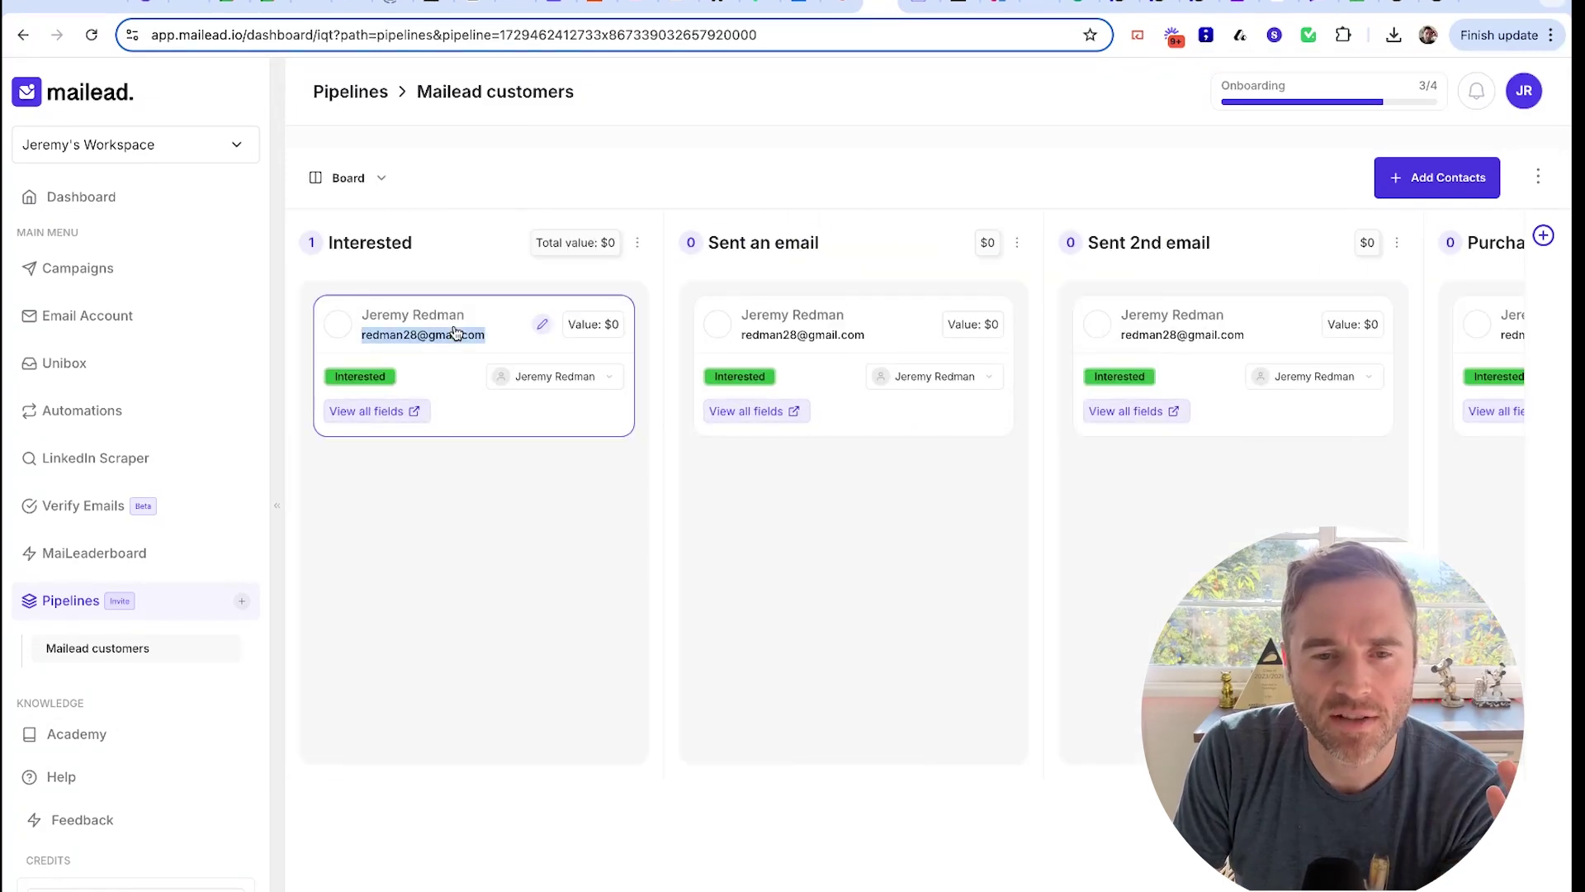
drag(455, 332, 665, 361)
click(602, 457)
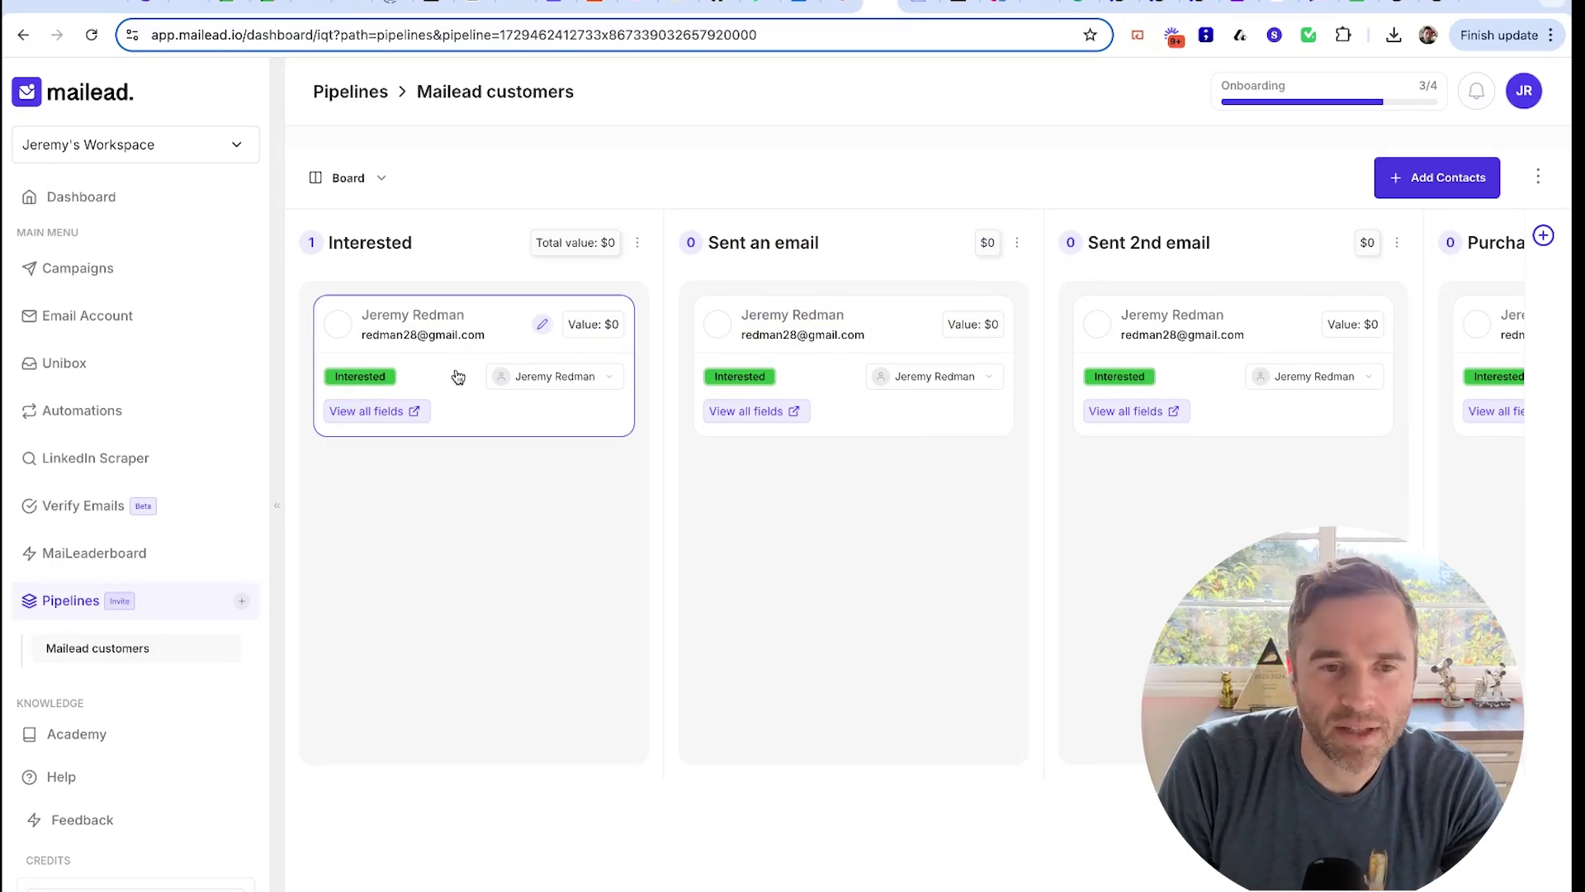
Preview the card's stage choices and the Add new stage dialog, closing both unchanged
click(365, 382)
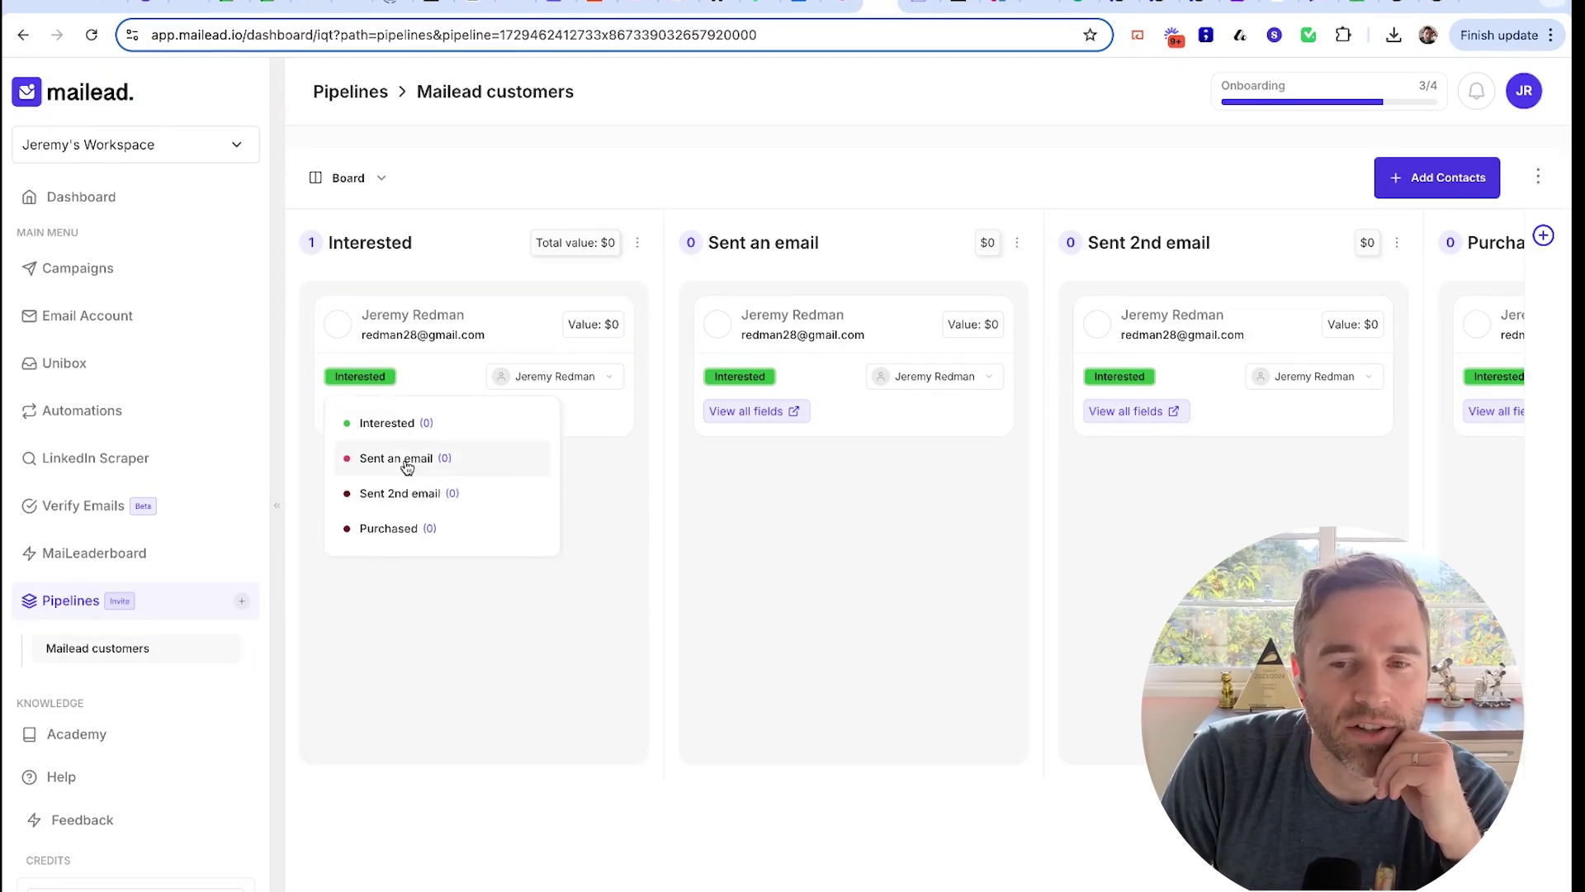
click(940, 171)
scroll(1344, 424, right, 4)
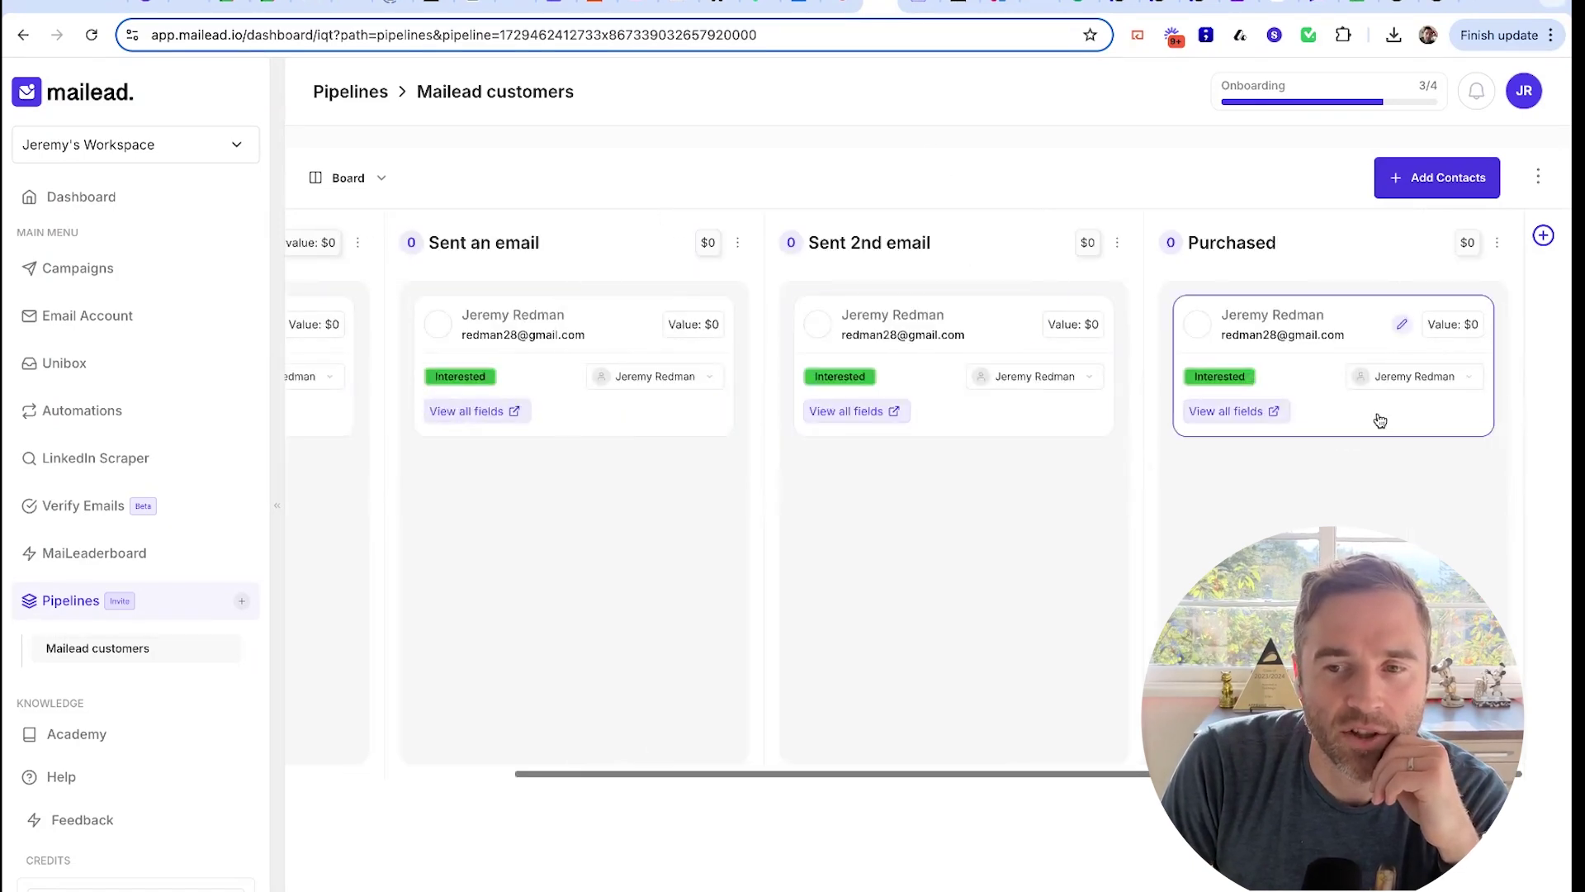
click(1545, 237)
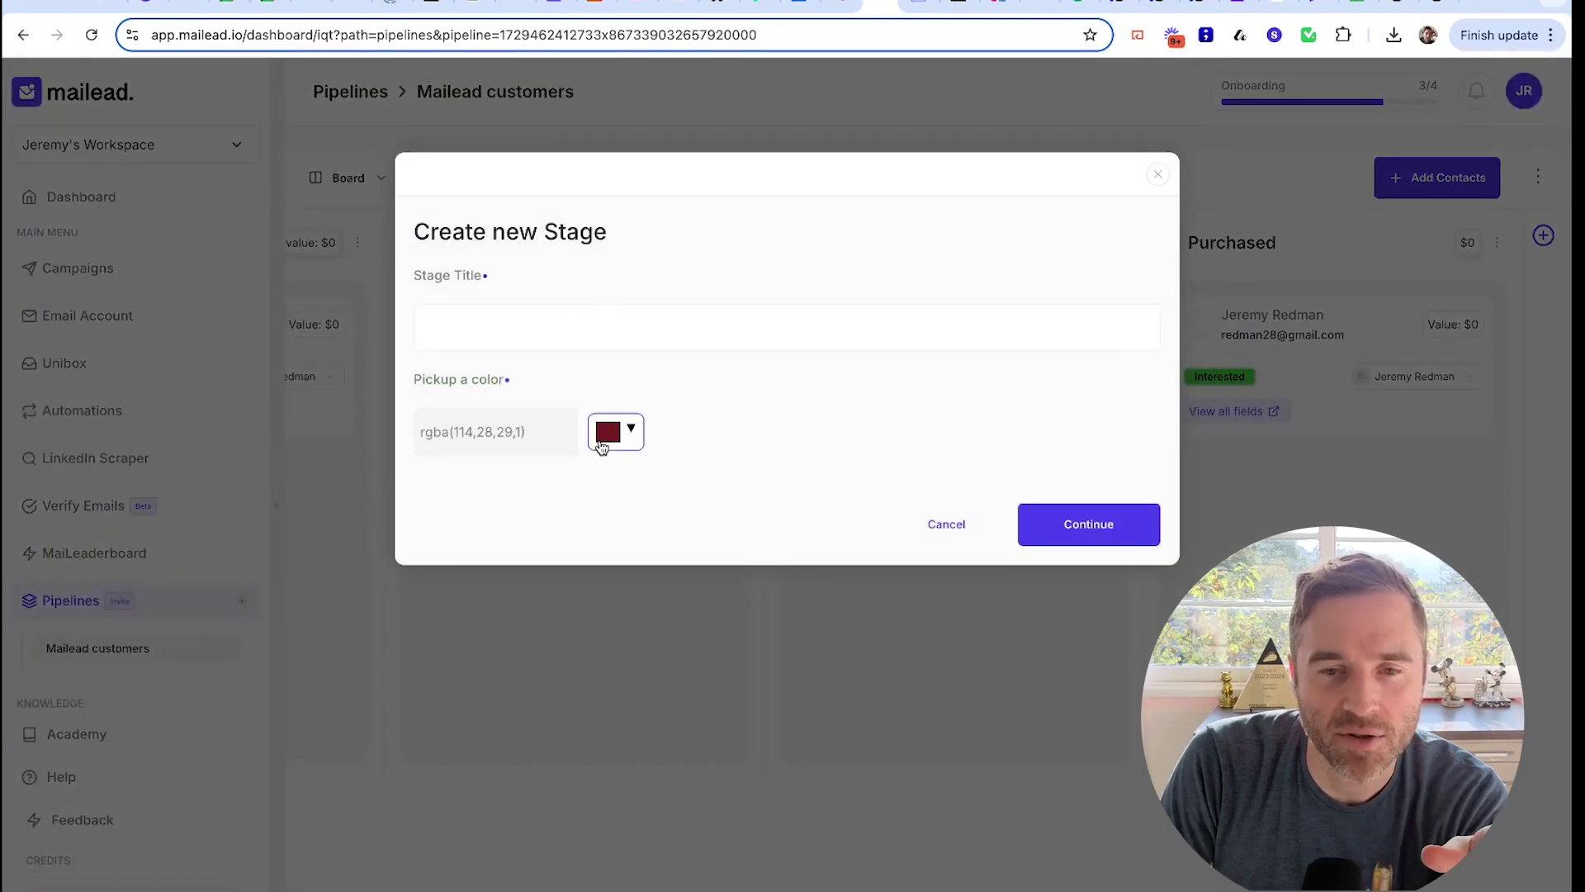
click(1157, 174)
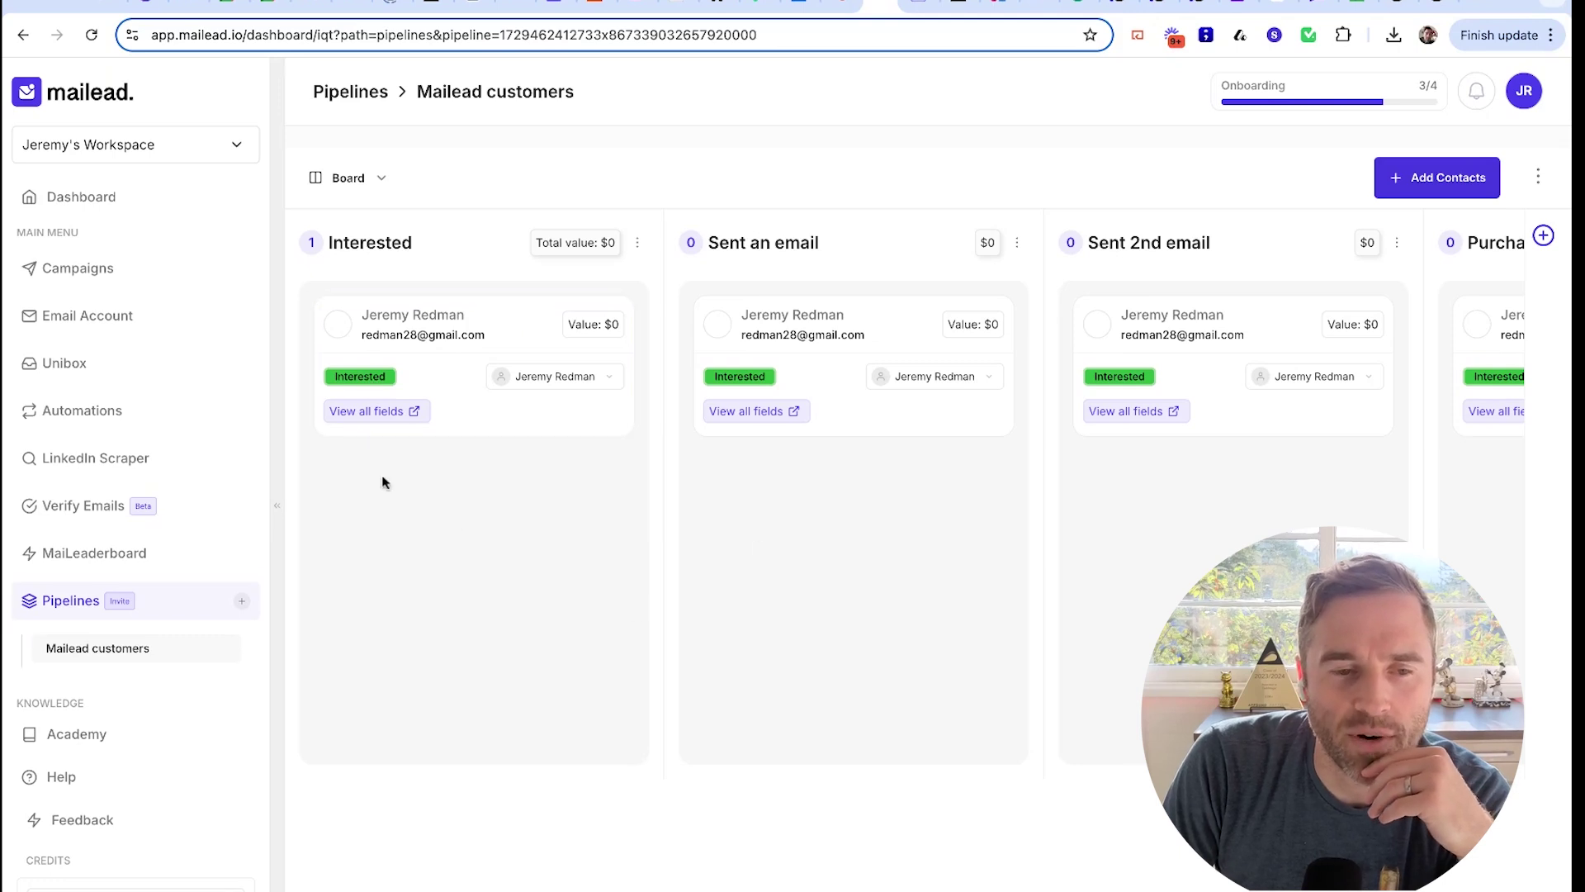
Move the contact to the Sent an email stage and switch the pipeline to List view
click(360, 380)
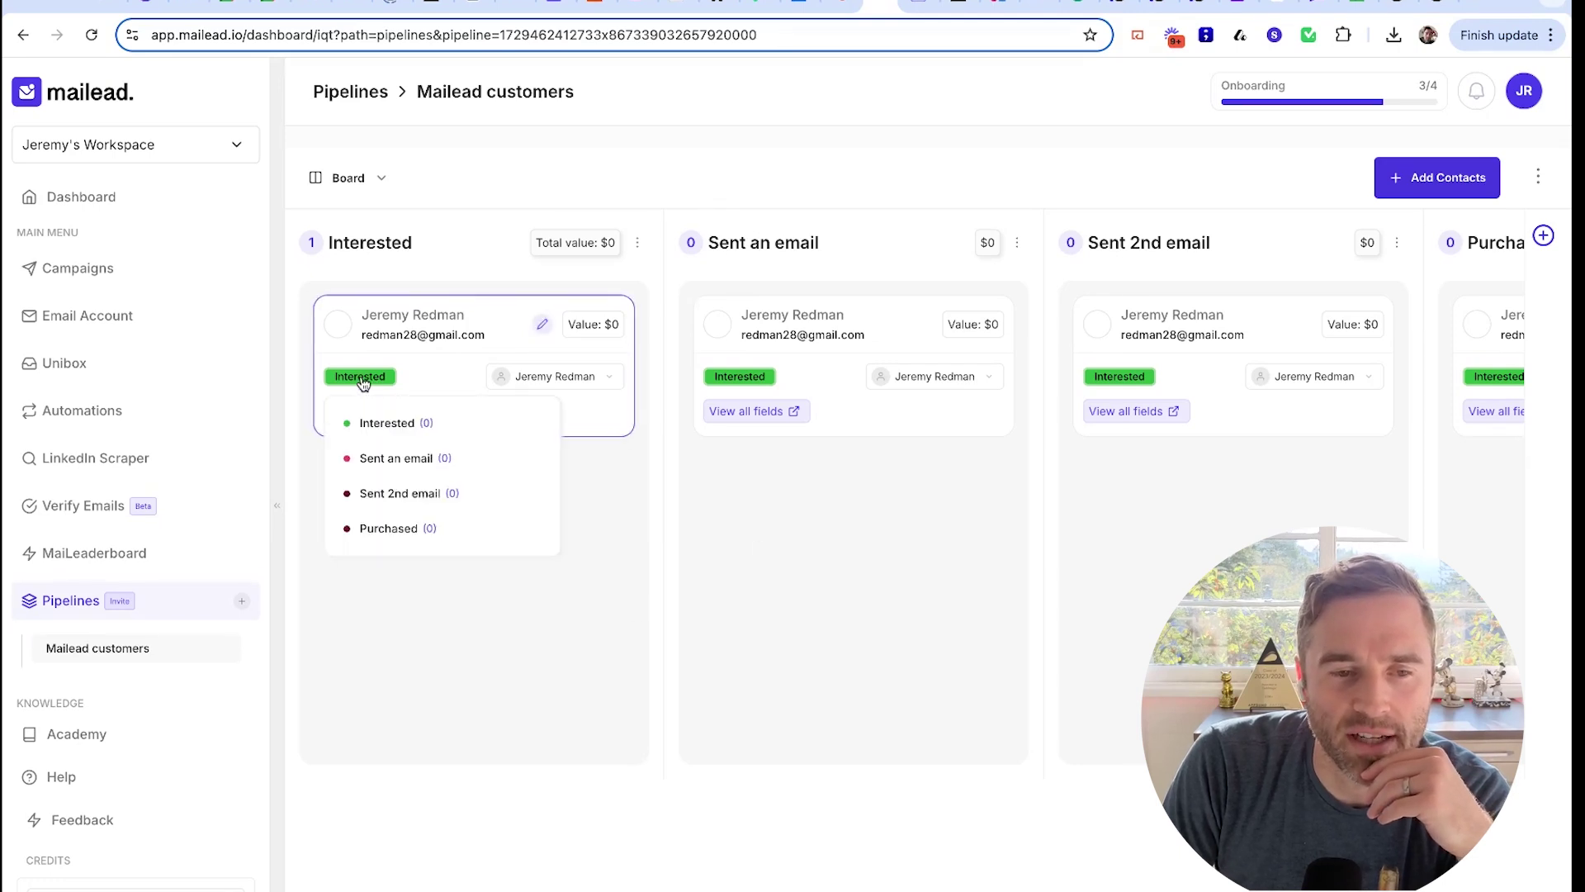
click(416, 467)
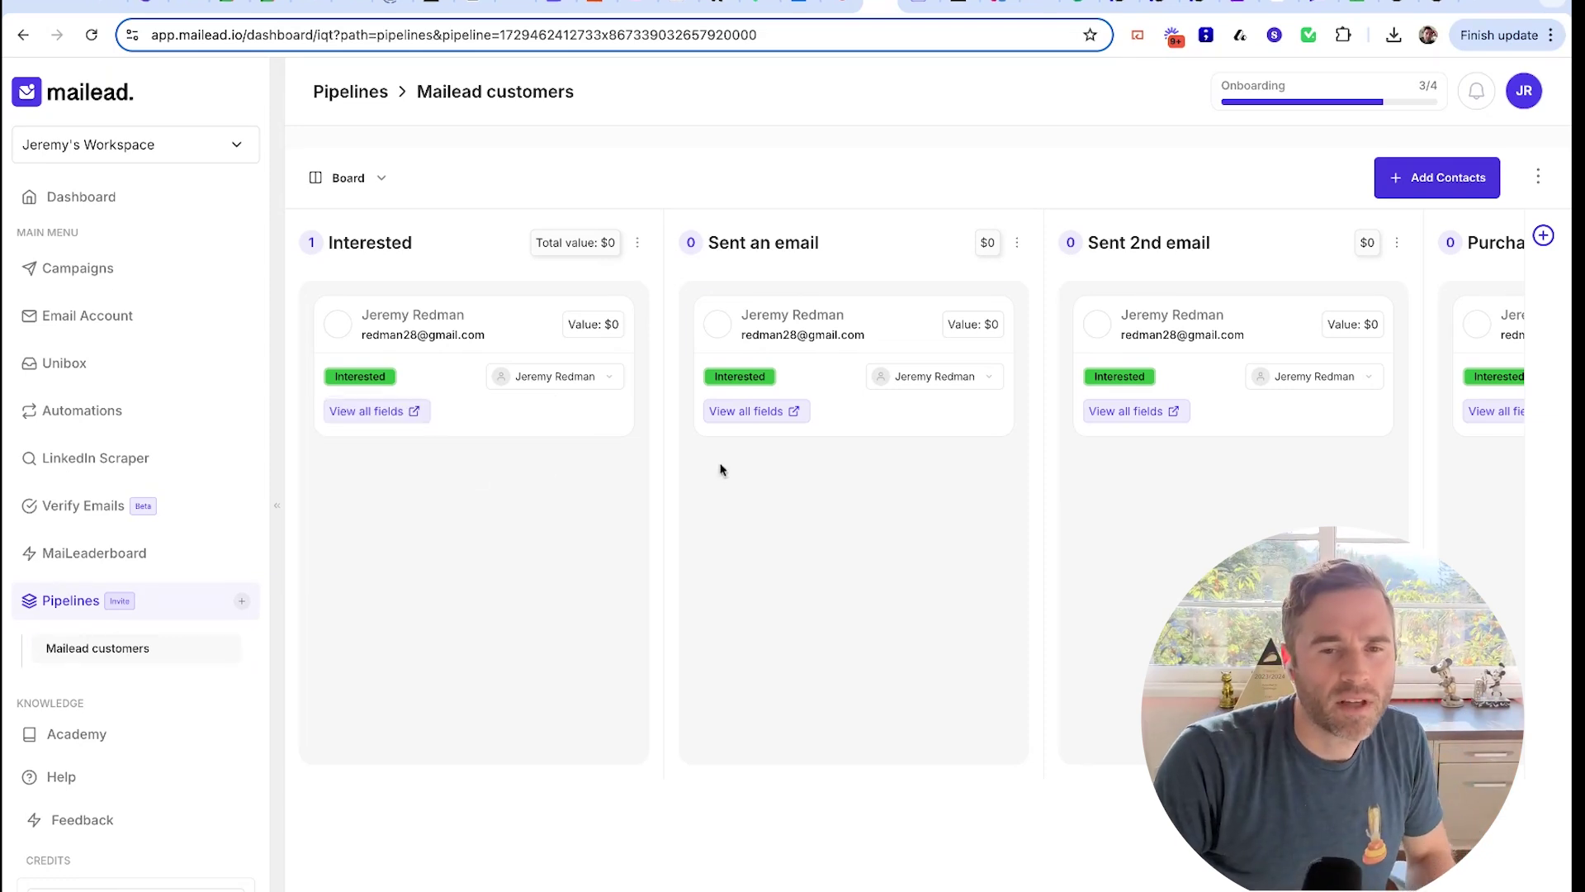
click(347, 180)
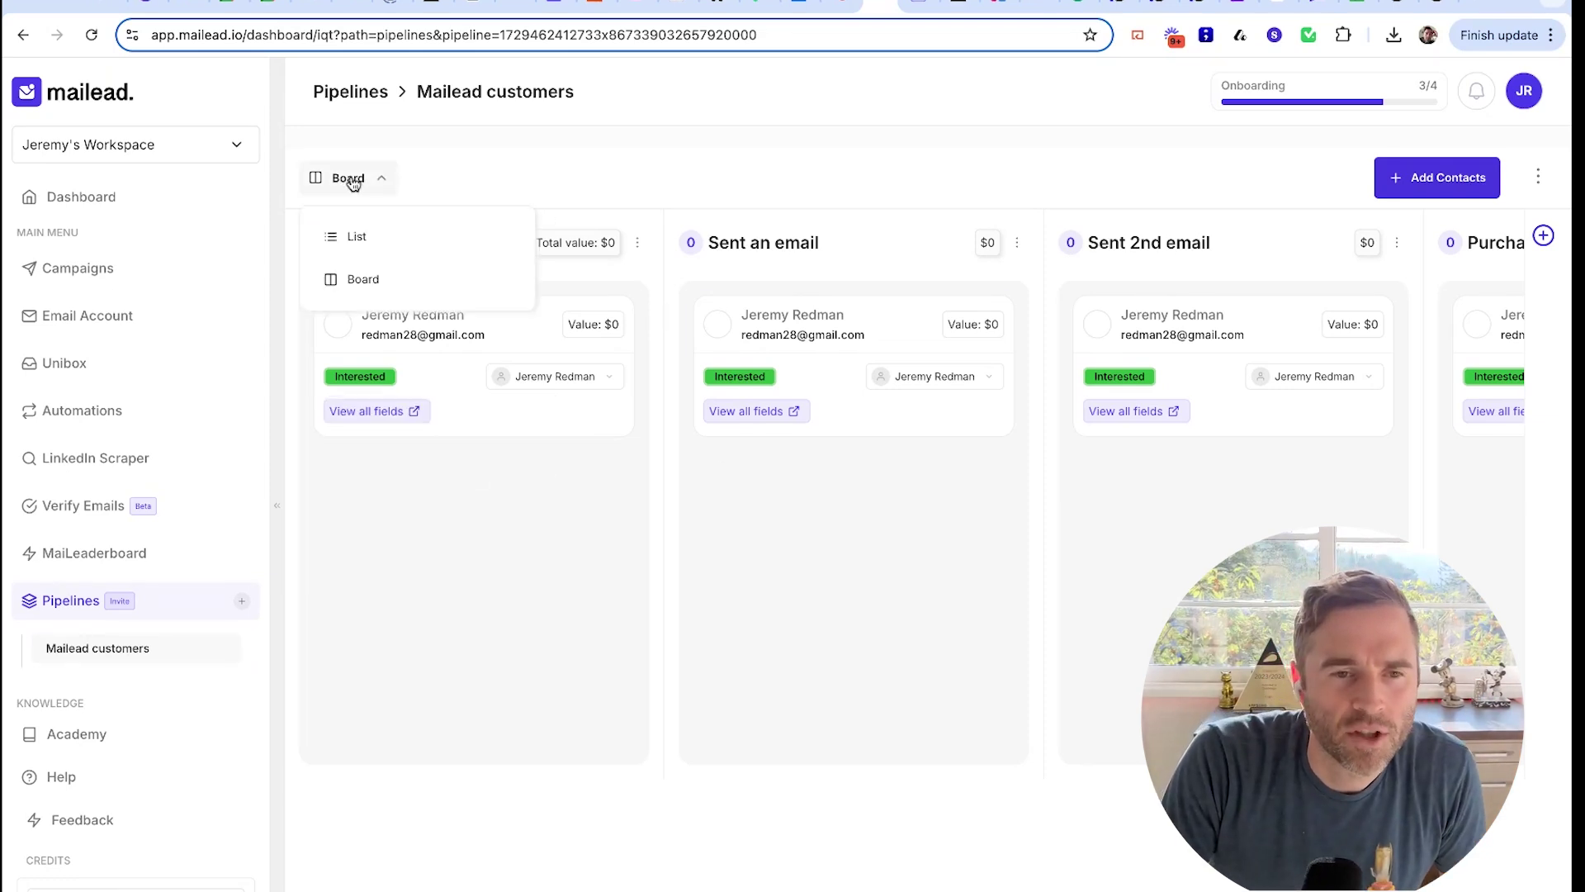
click(367, 238)
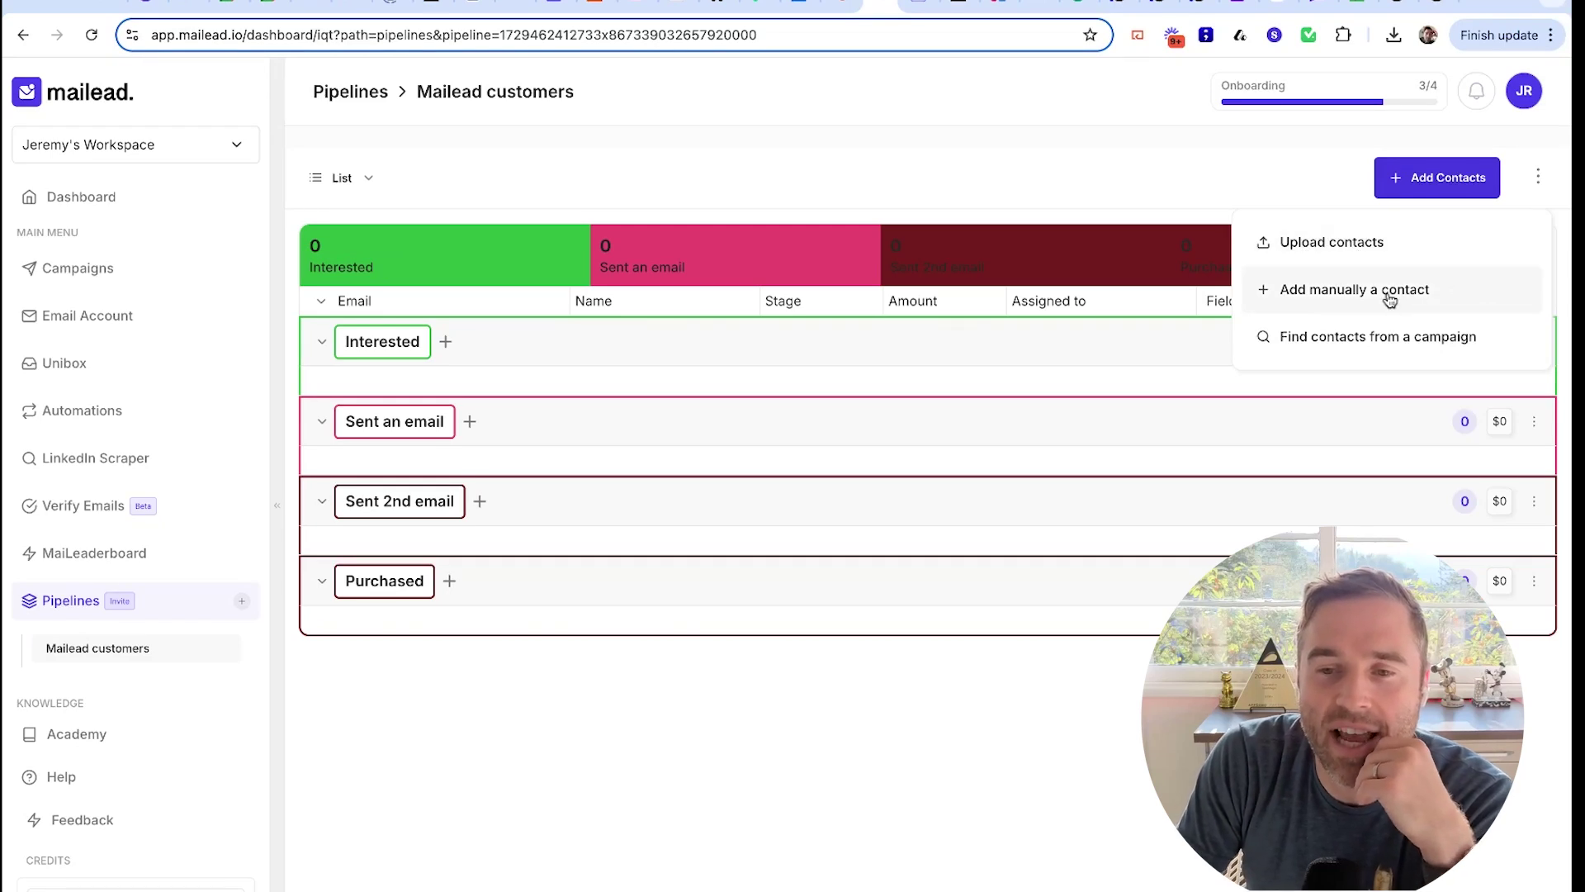
Explore the Add Contacts options, add contact dialog and pipeline options menu, closing each unchanged
click(578, 253)
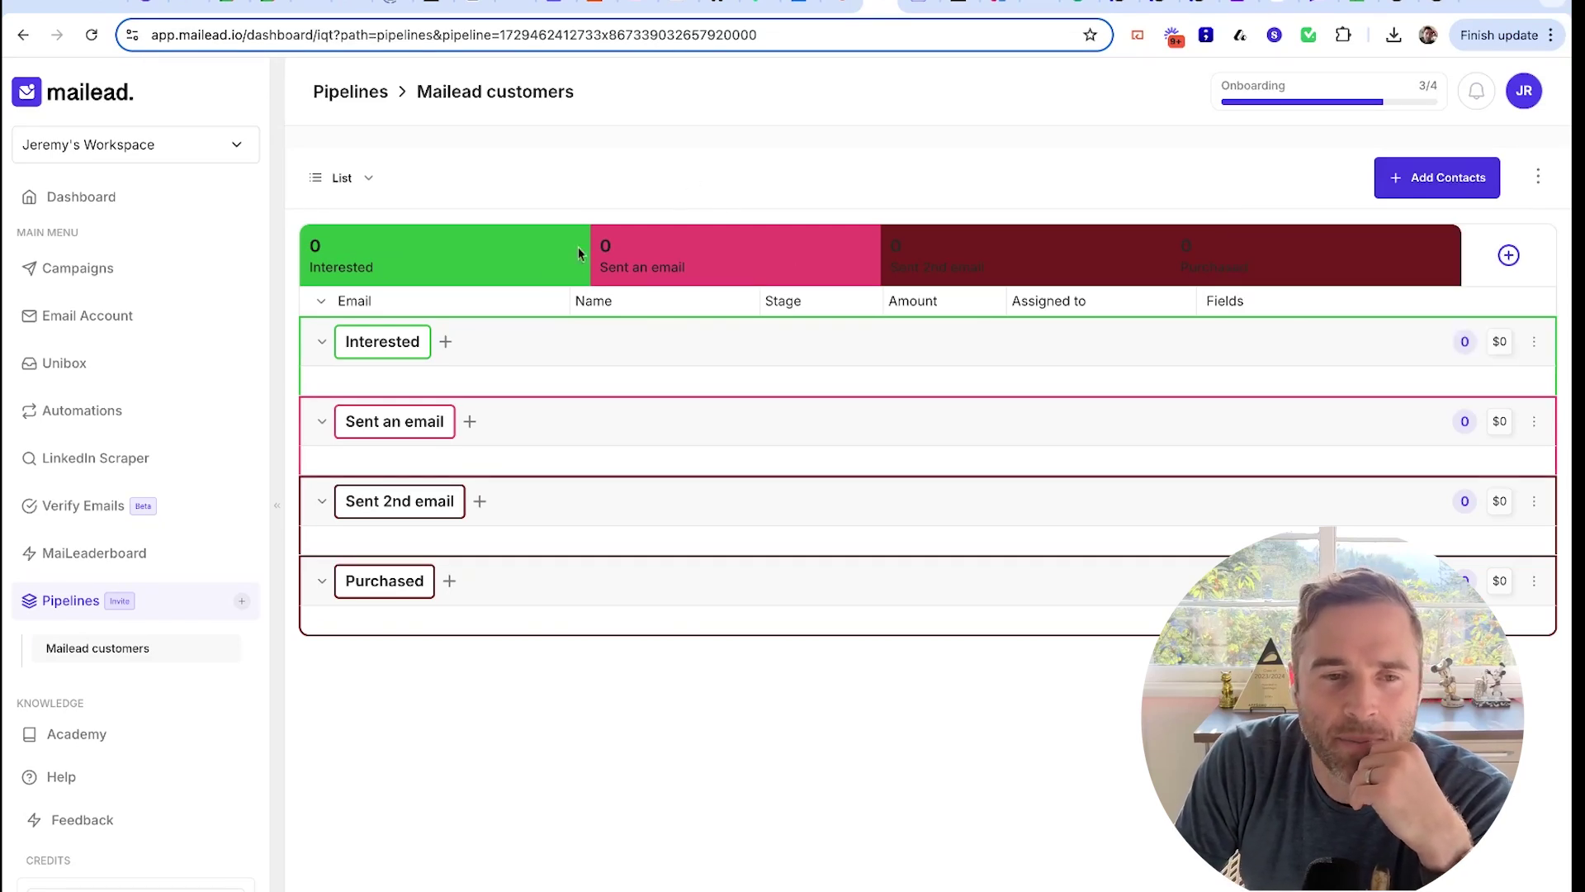
click(447, 343)
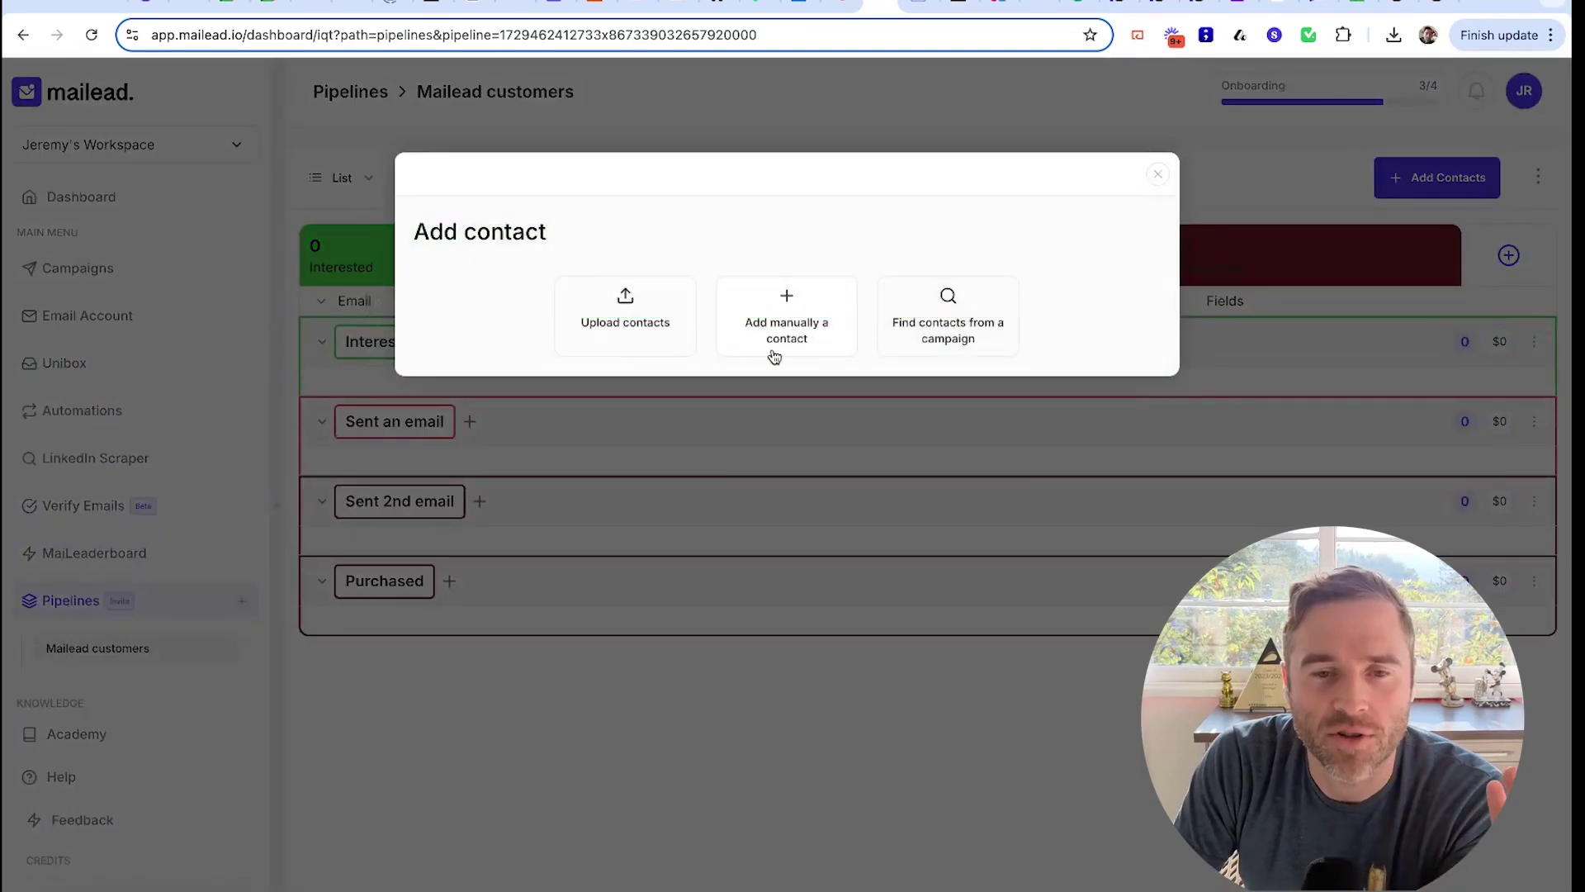
click(1159, 174)
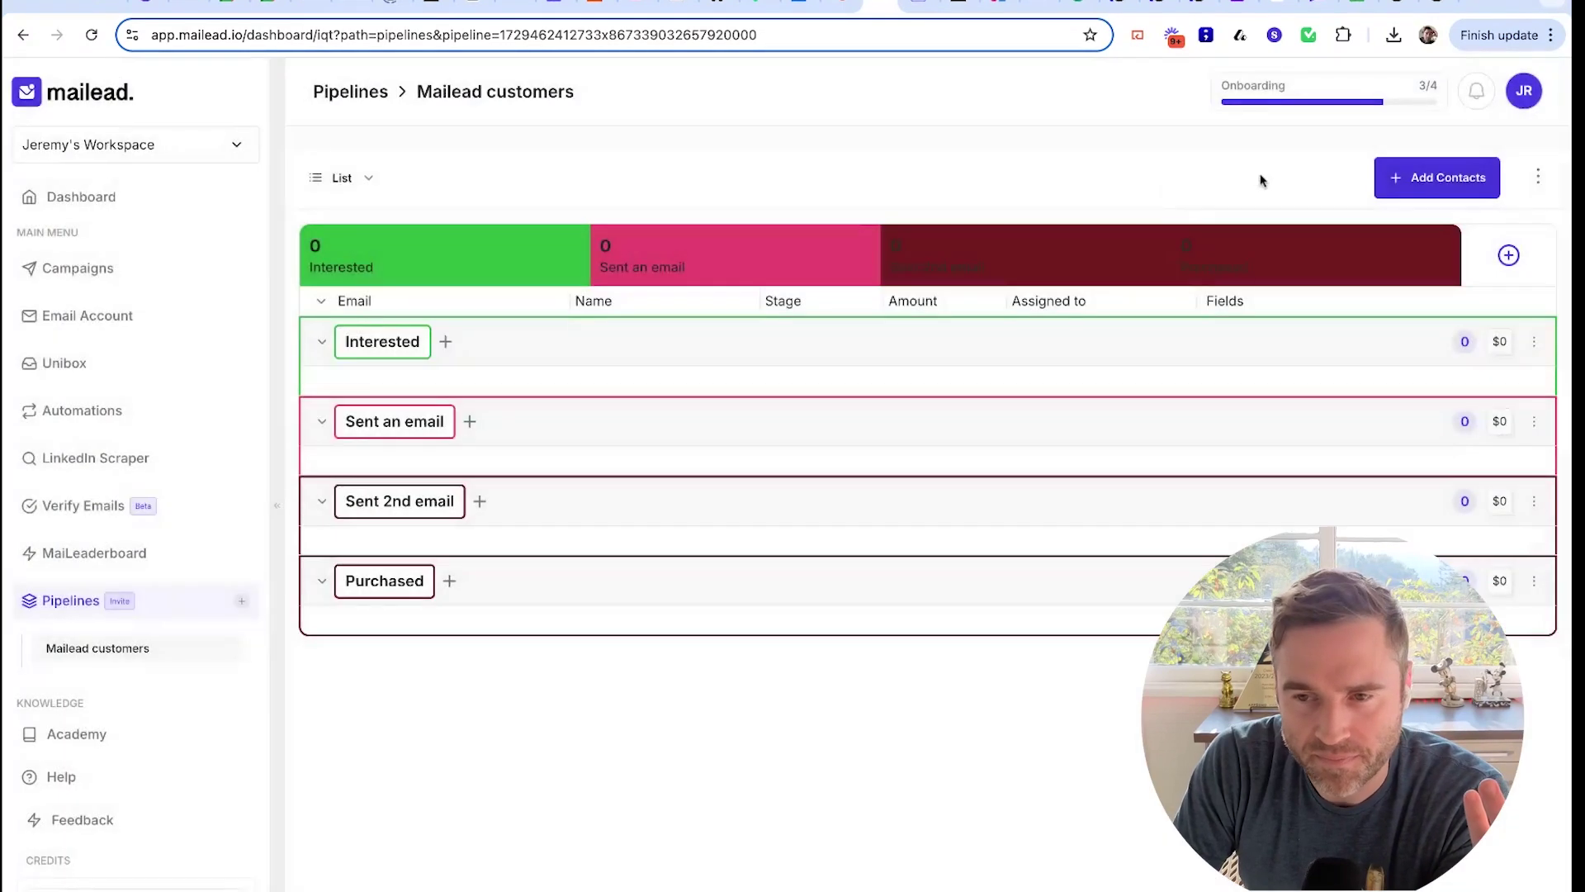
click(1538, 175)
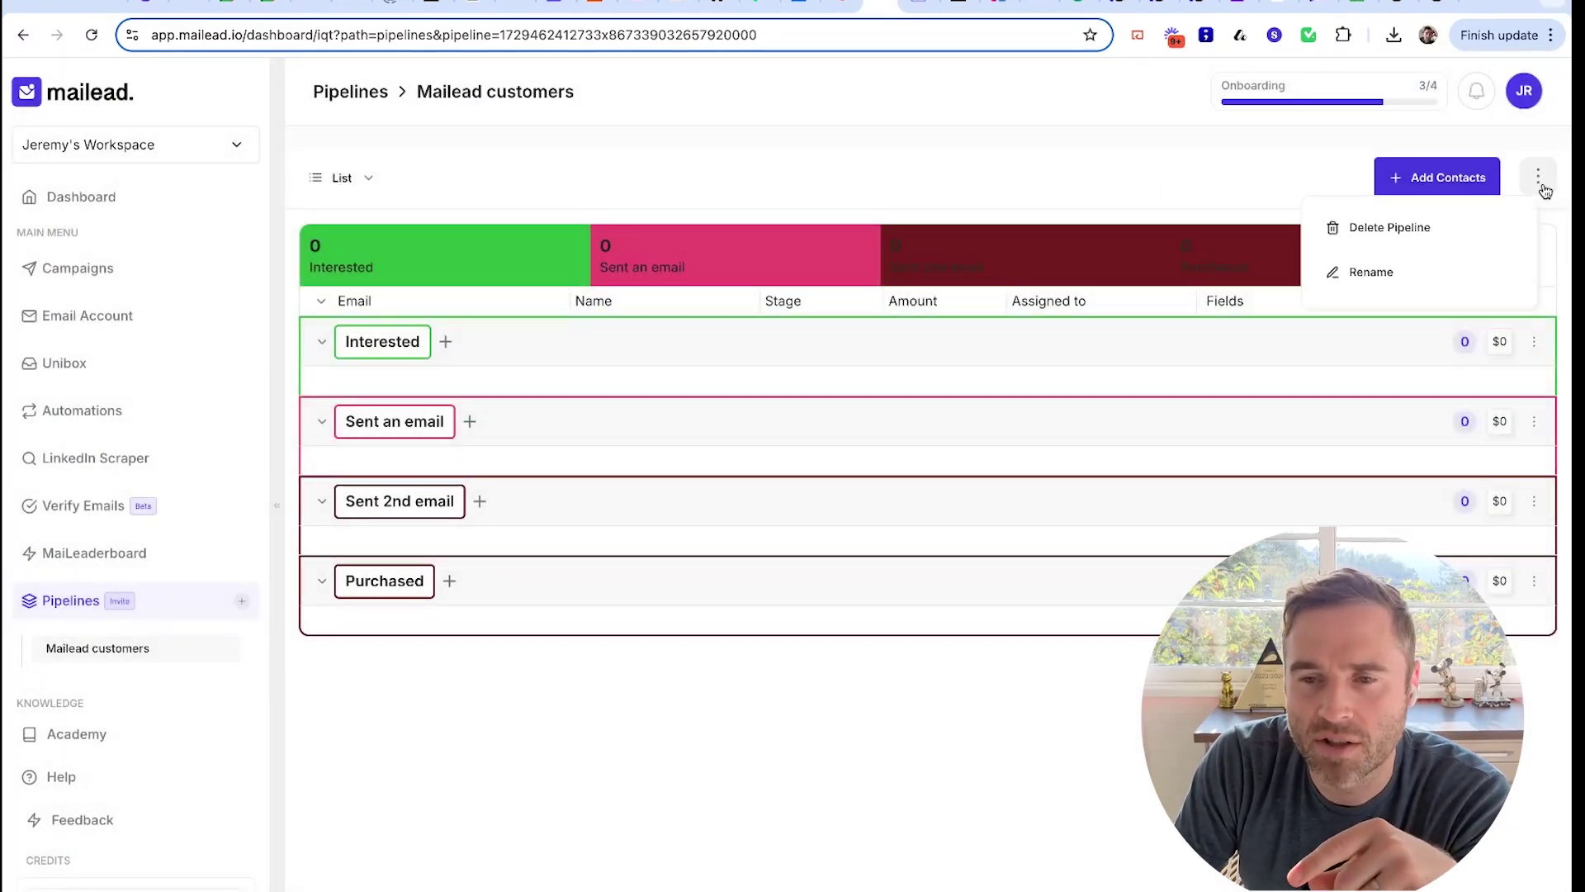
click(667, 182)
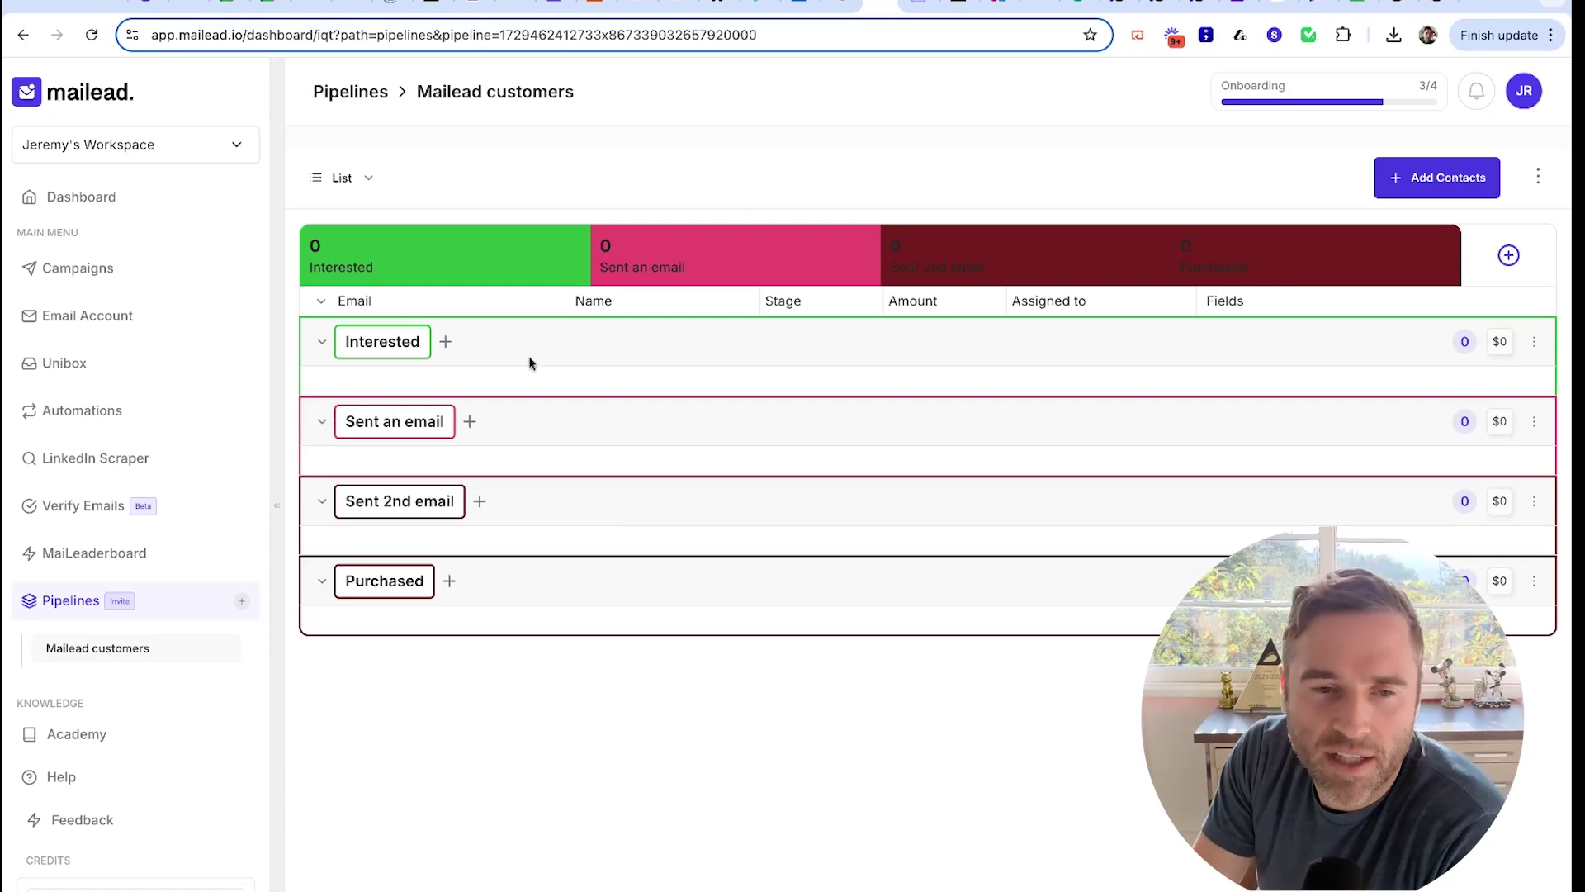
click(349, 177)
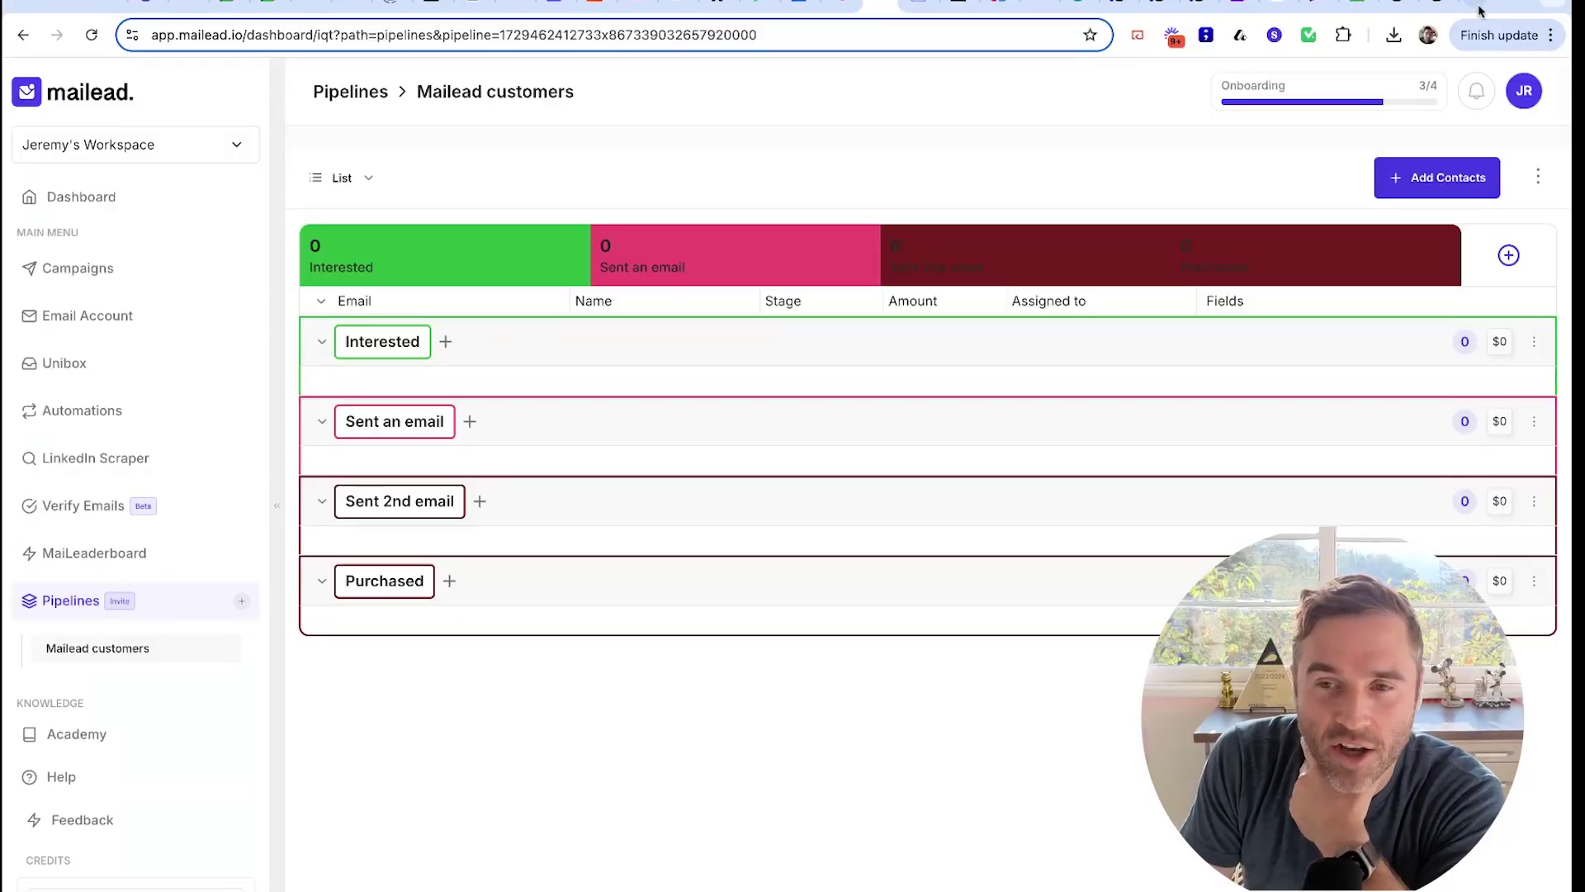
Copy the invite code from a new tab's address bar, then return to the Skool Pipelines discussion
click(1481, 7)
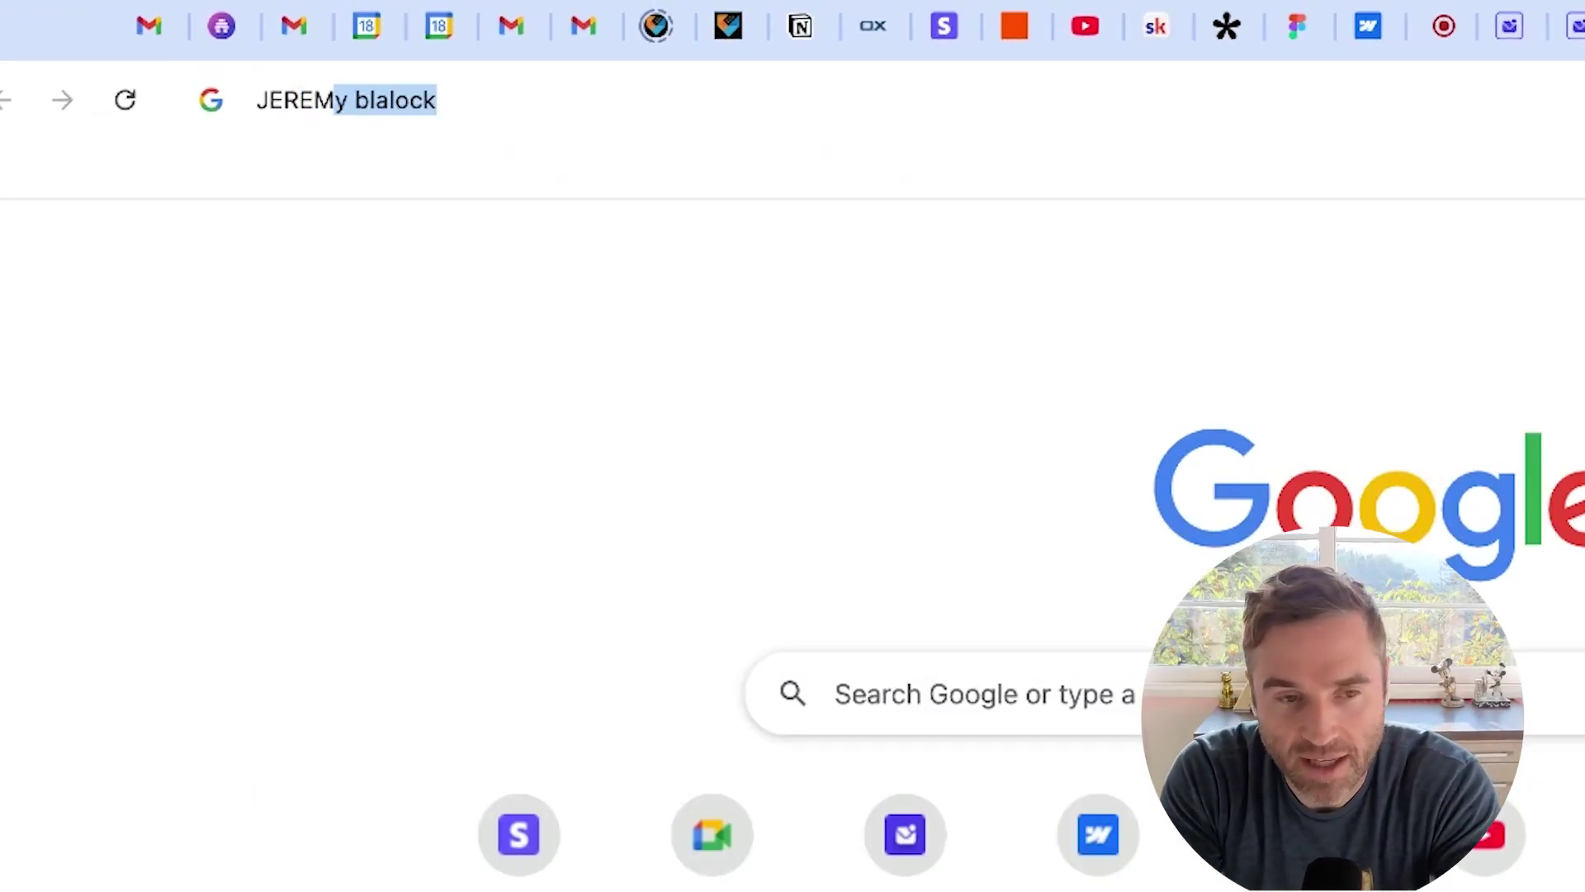
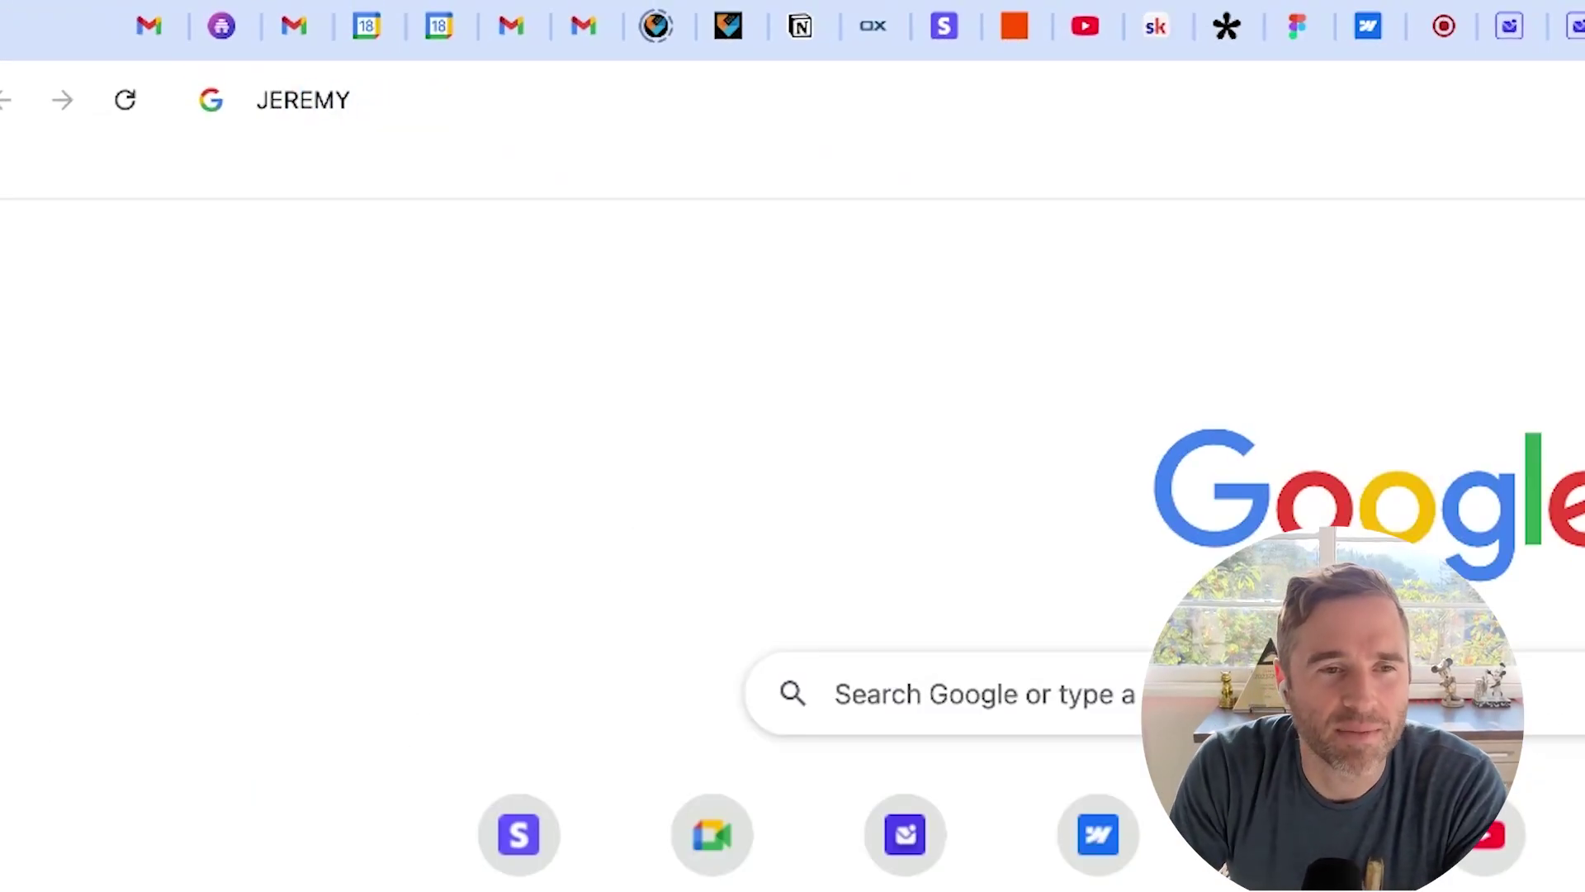
double_click(333, 102)
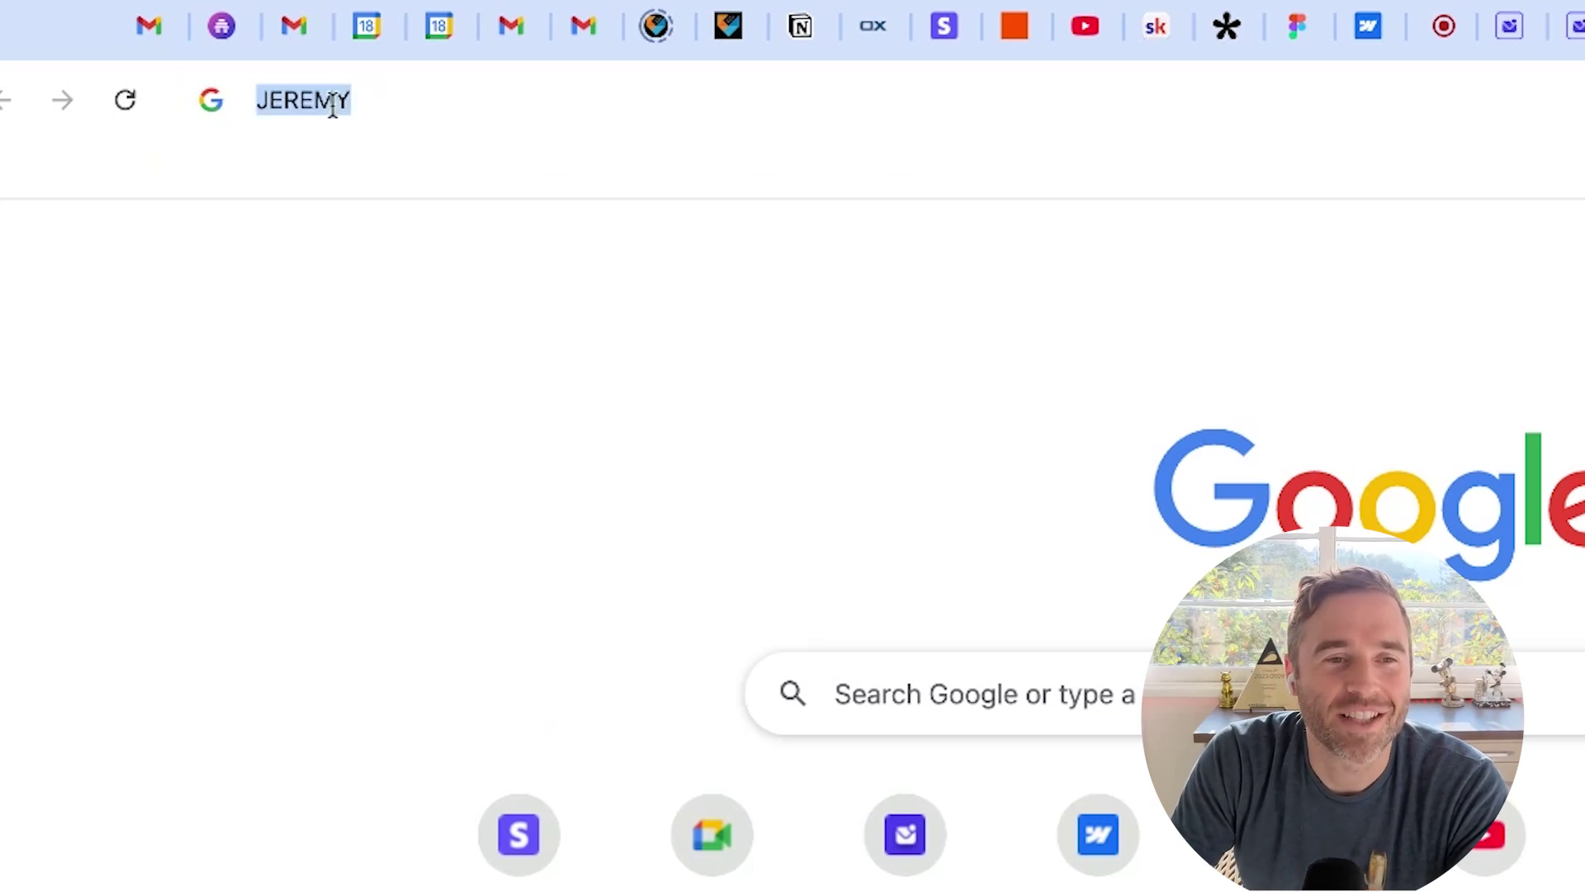
key(Escape)
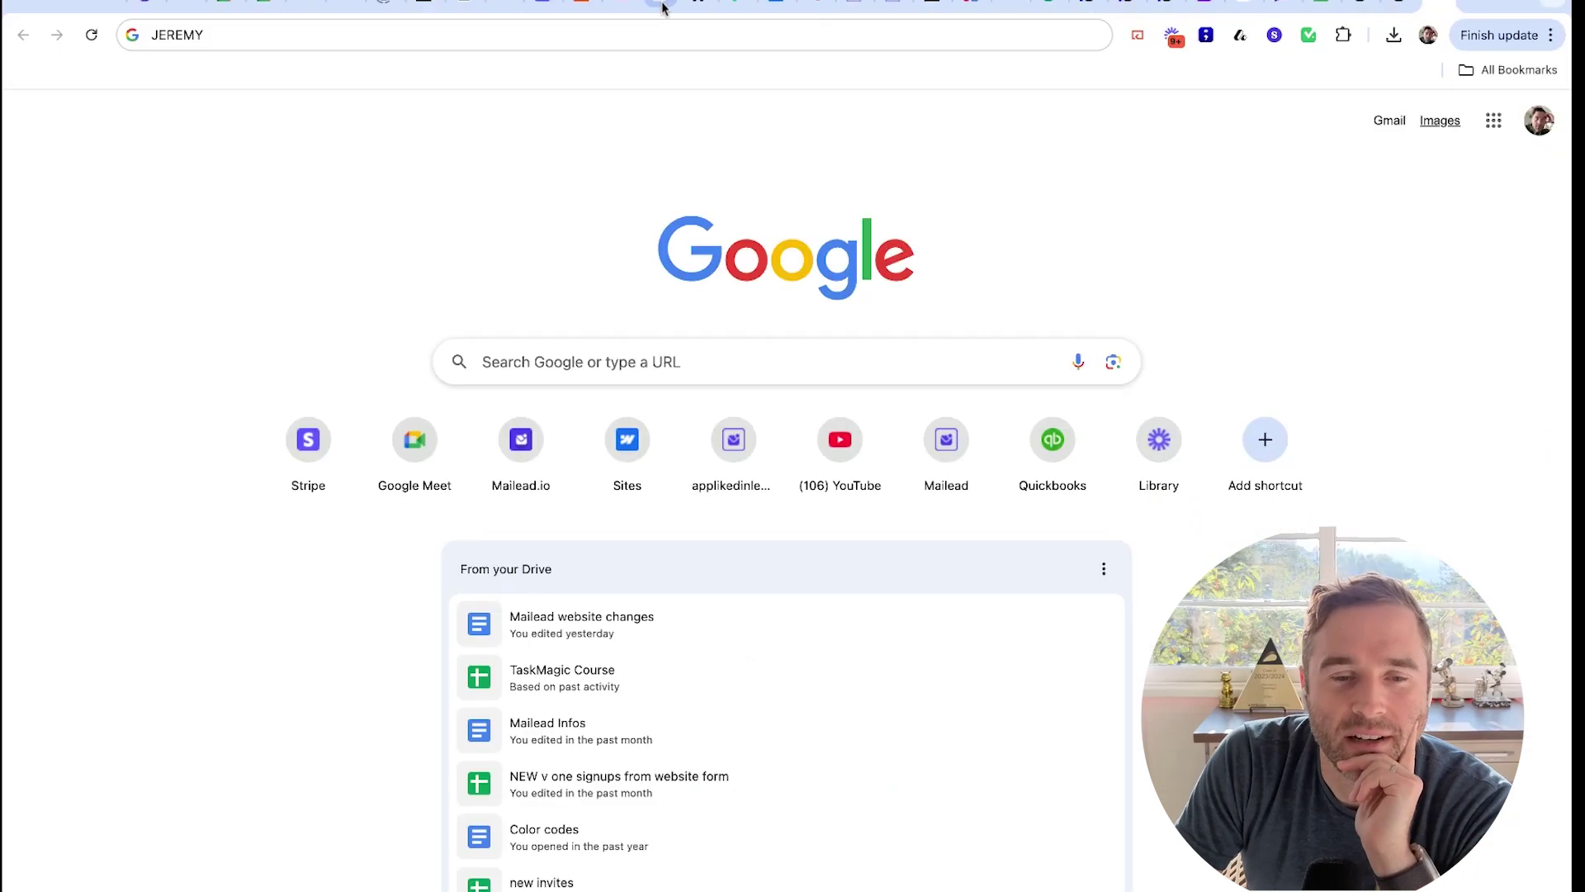
click(663, 7)
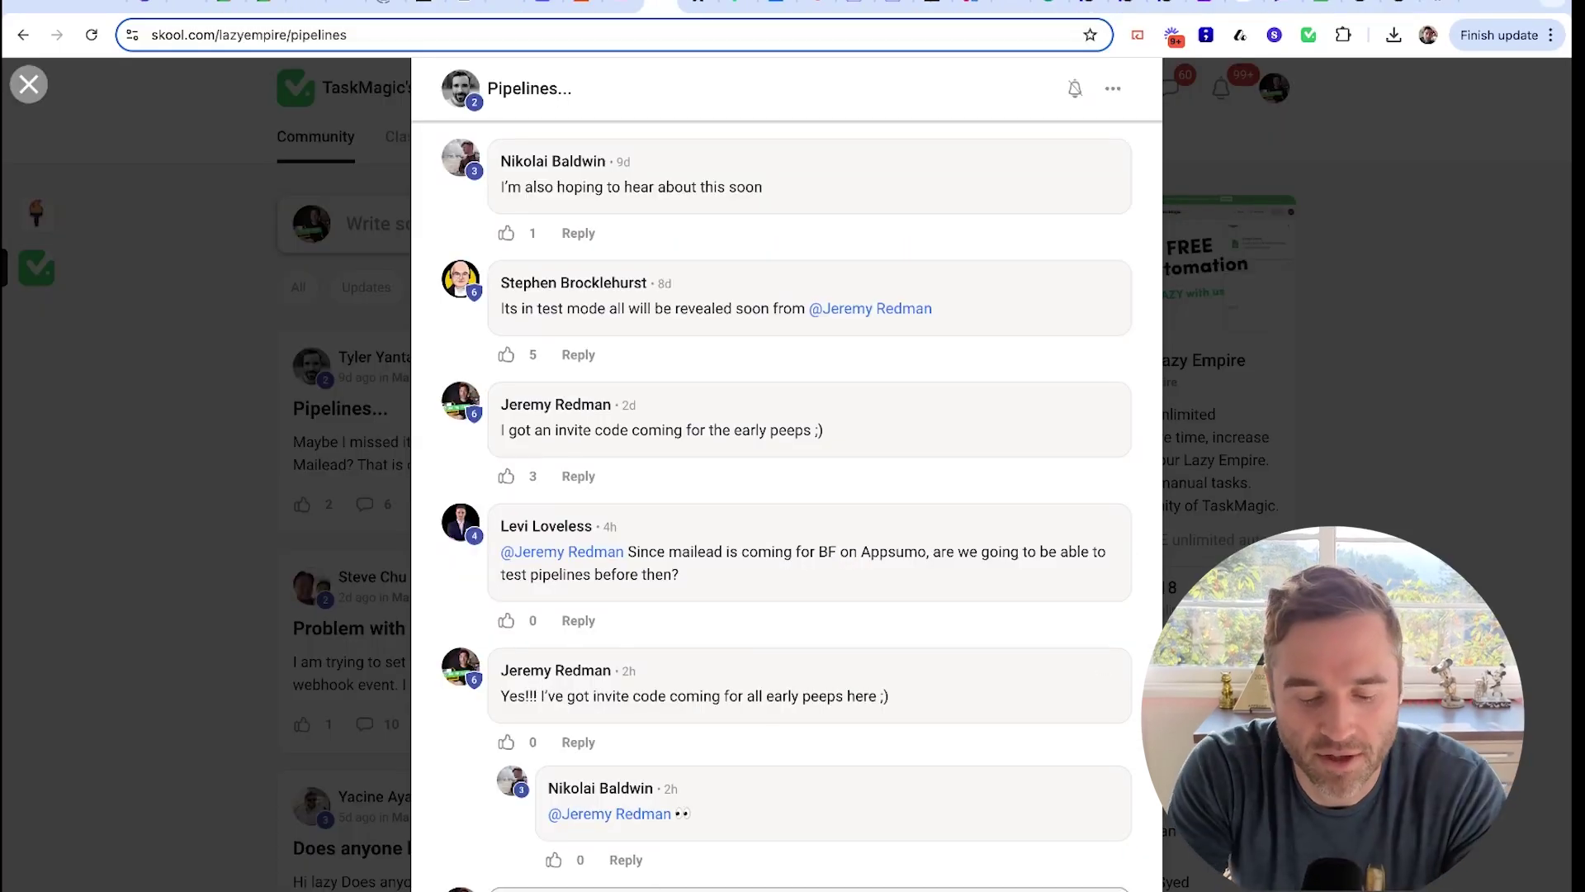
Reply with the invite code in the Pipelines comments, close the post, and return to Mailead
scroll(787, 495, down, 1)
text(TYPE)
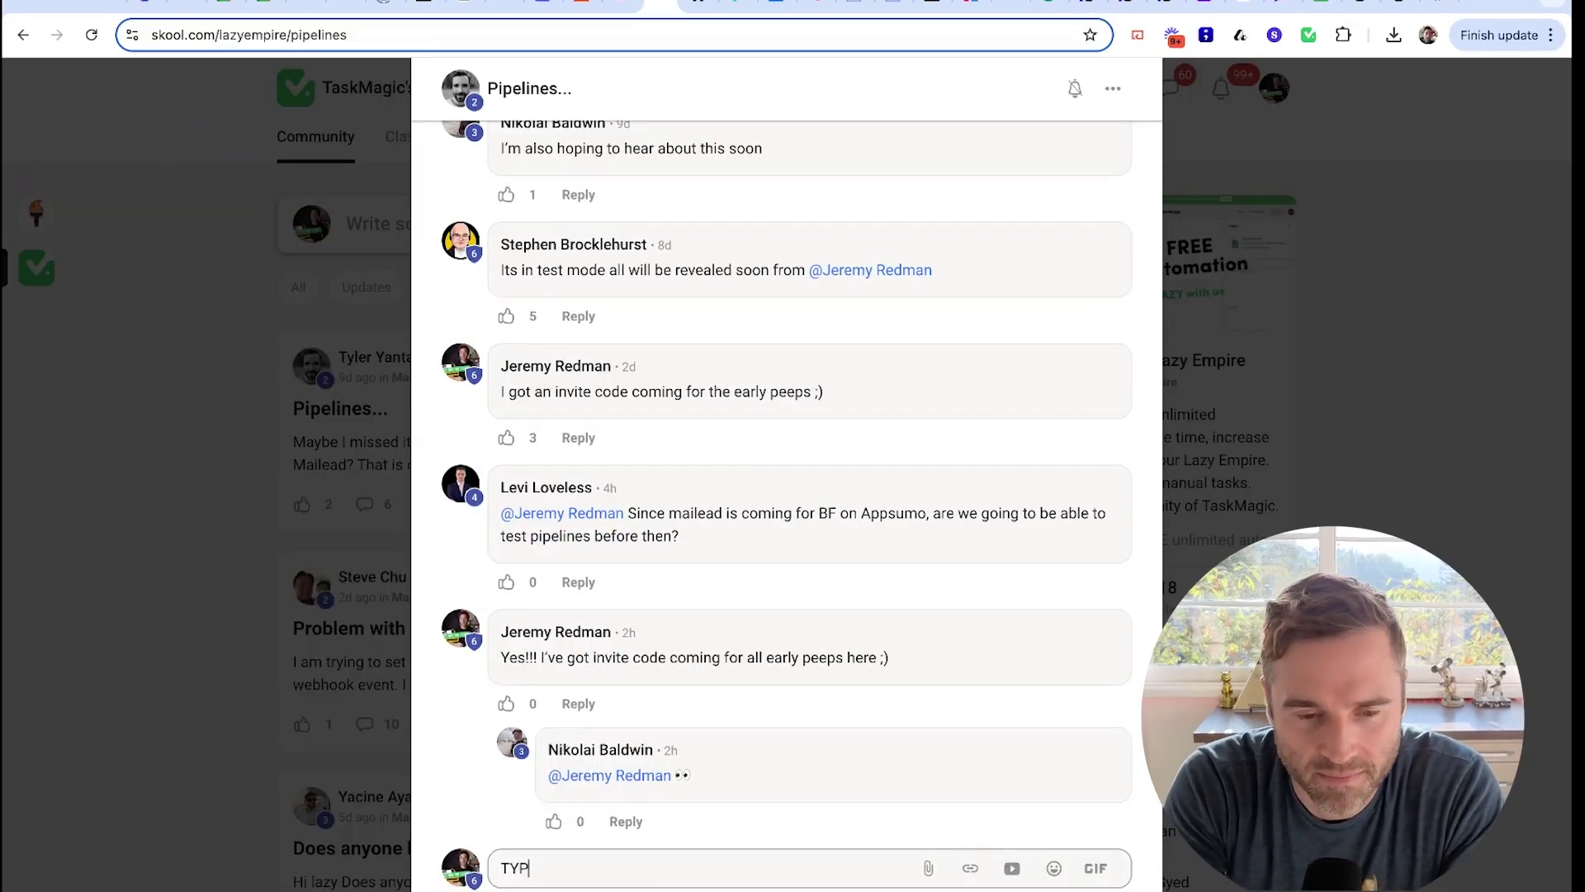
key(BackSpace)
key(BackSpace)
key(BackSpace)
text(copie)
key(BackSpace)
key(BackSpace)
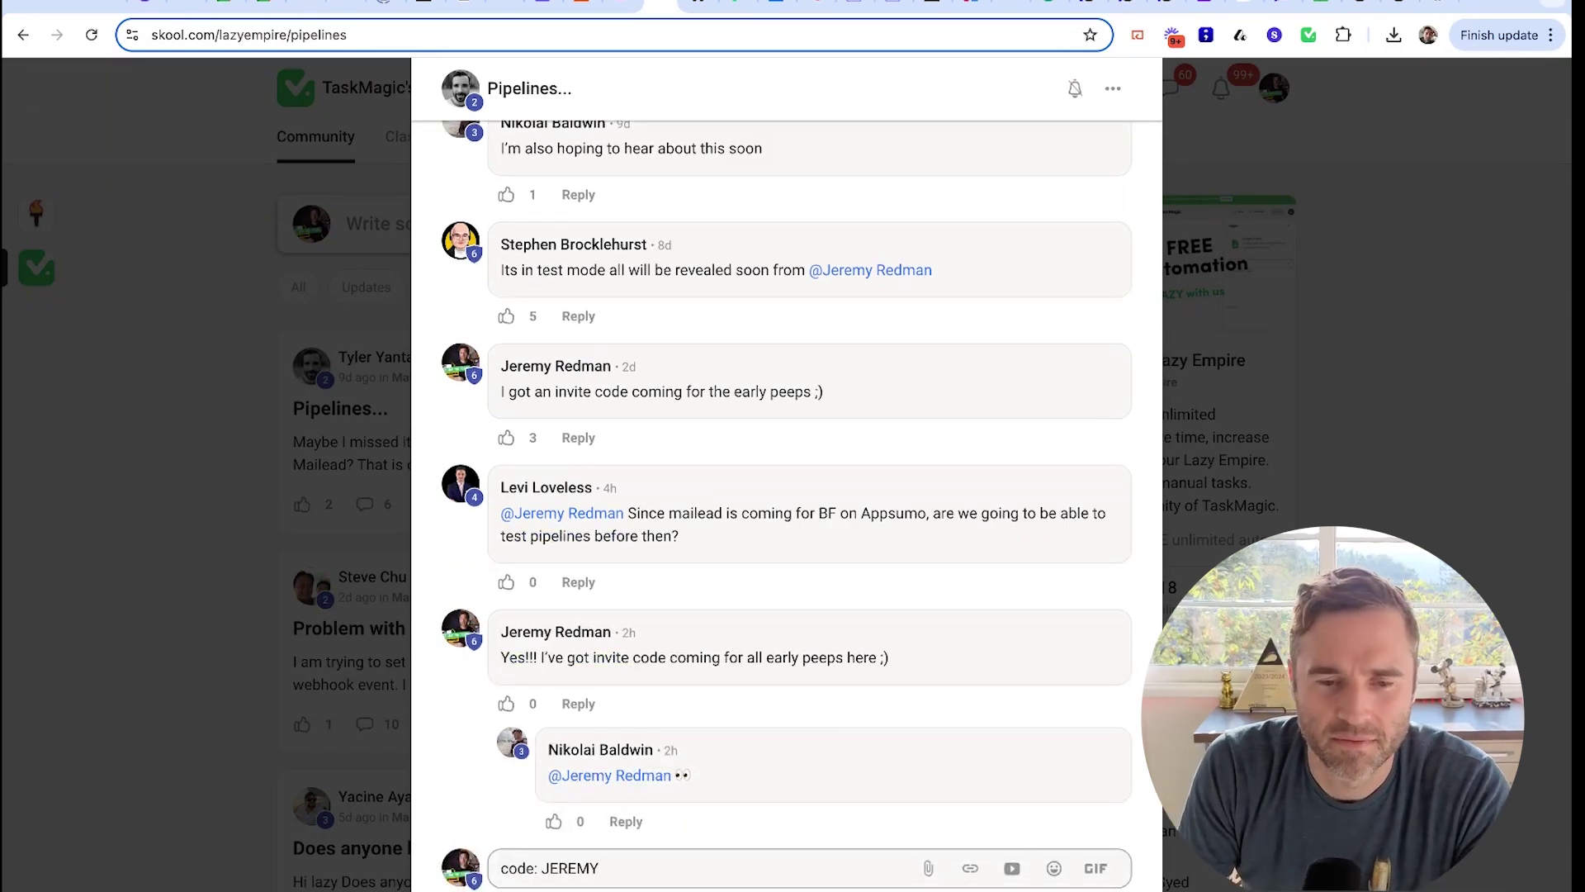
key(Return)
key(Escape)
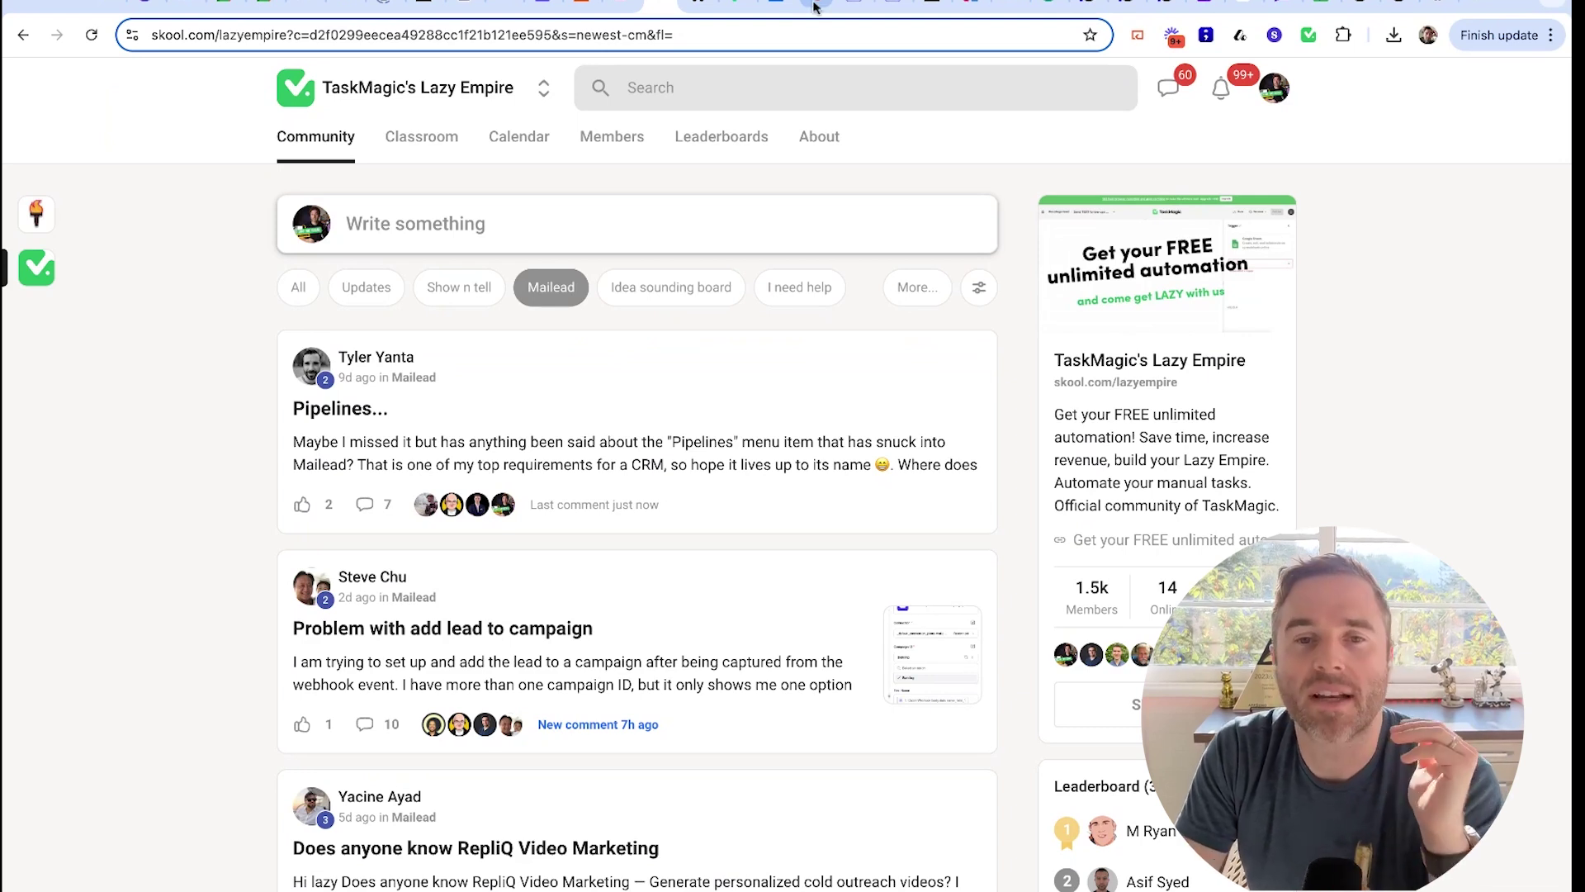
click(857, 7)
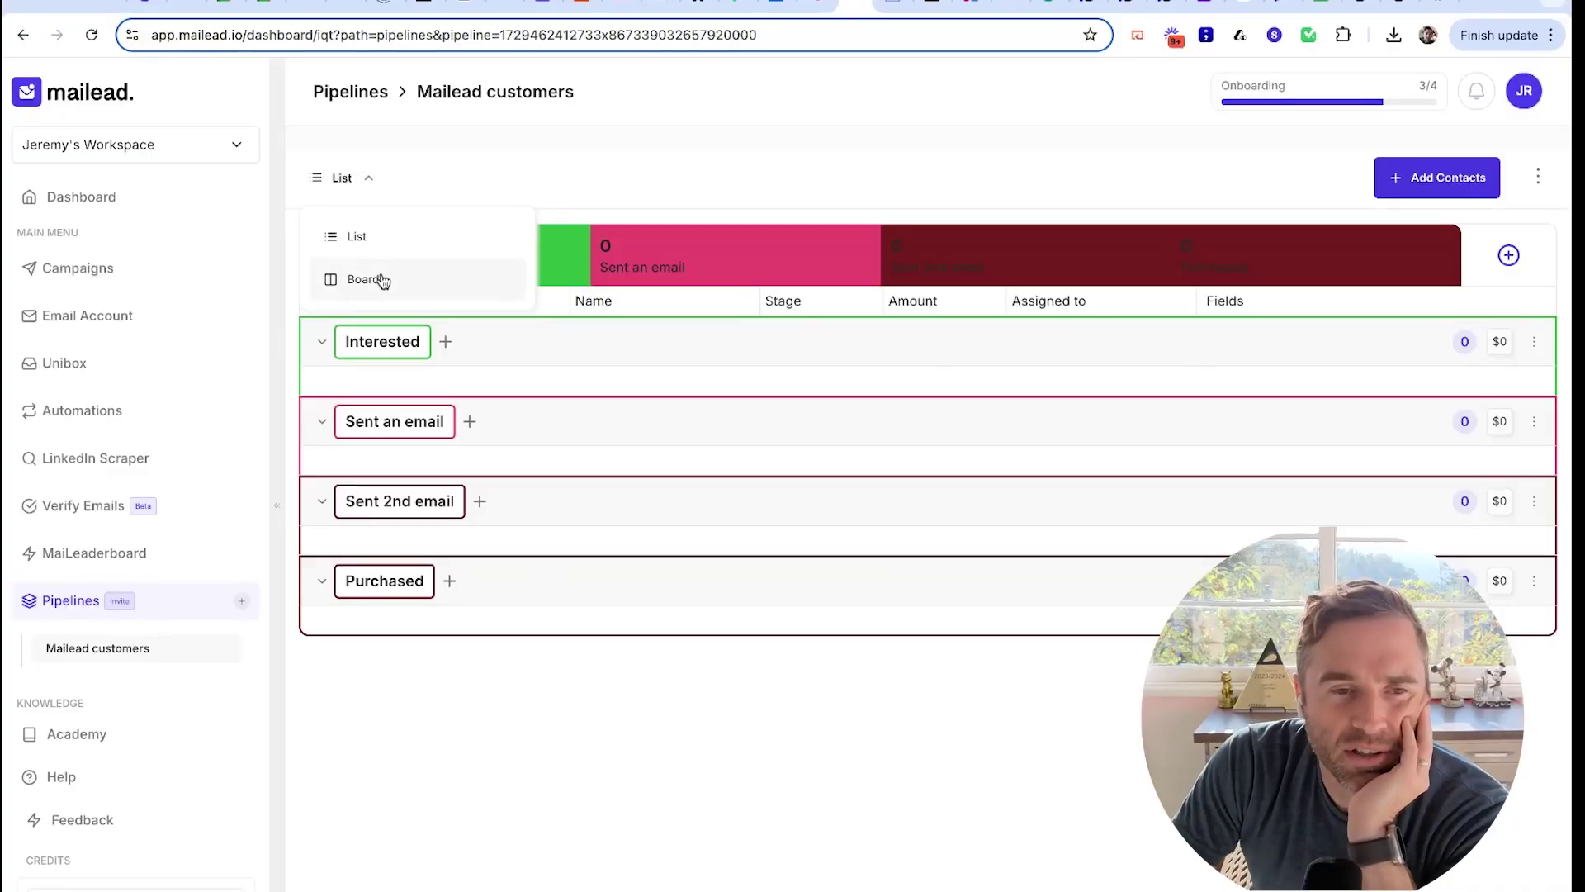
Show the Mailead customers pipeline as a board and open the contact's Information panel
click(383, 278)
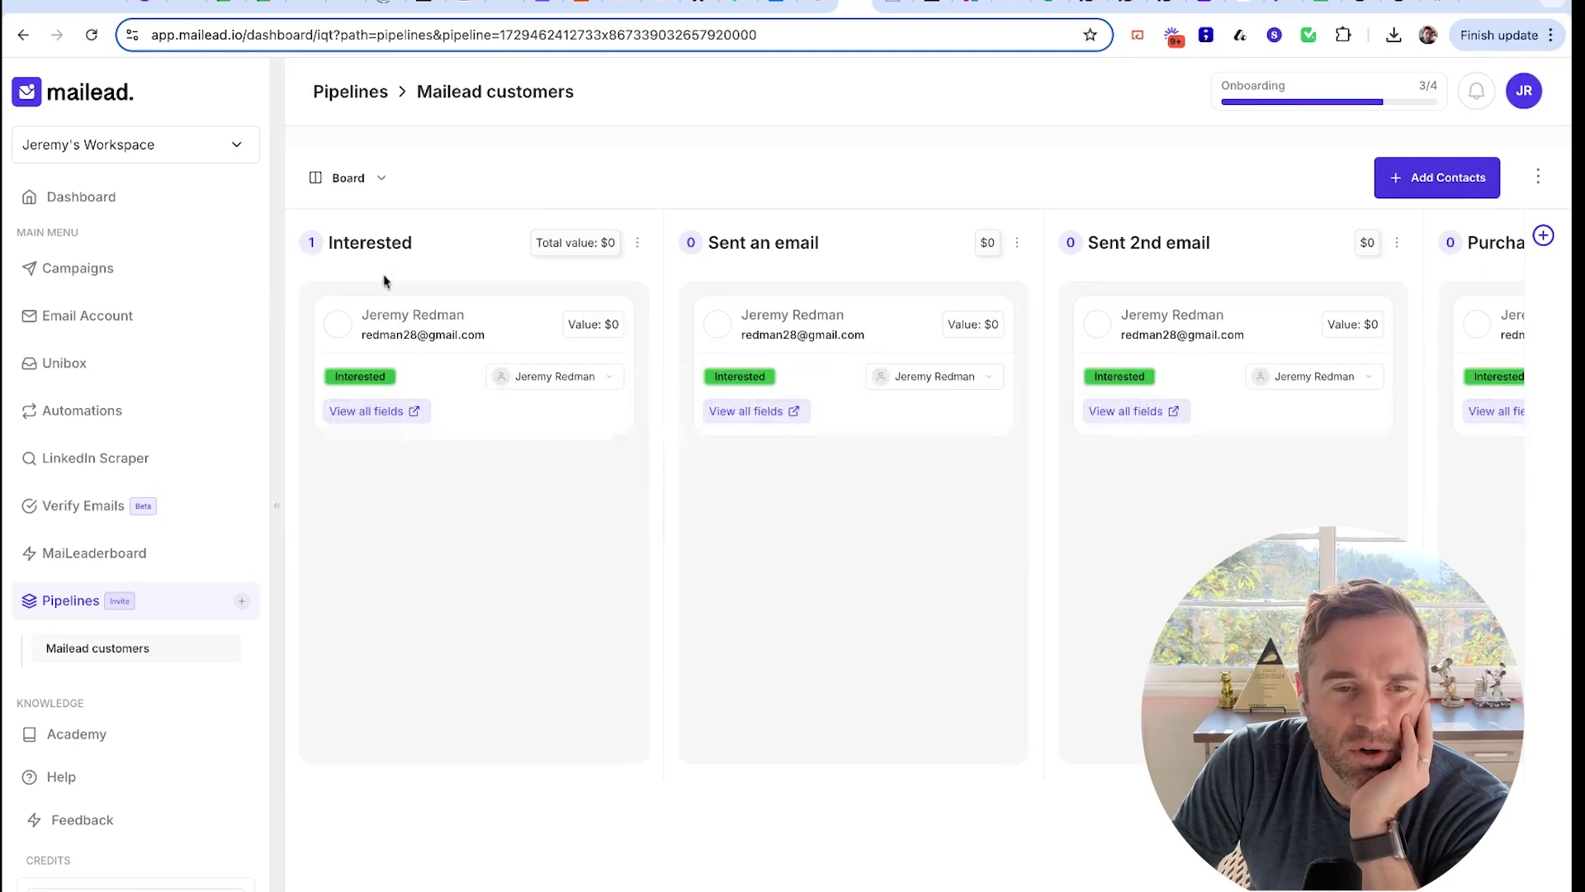
click(499, 330)
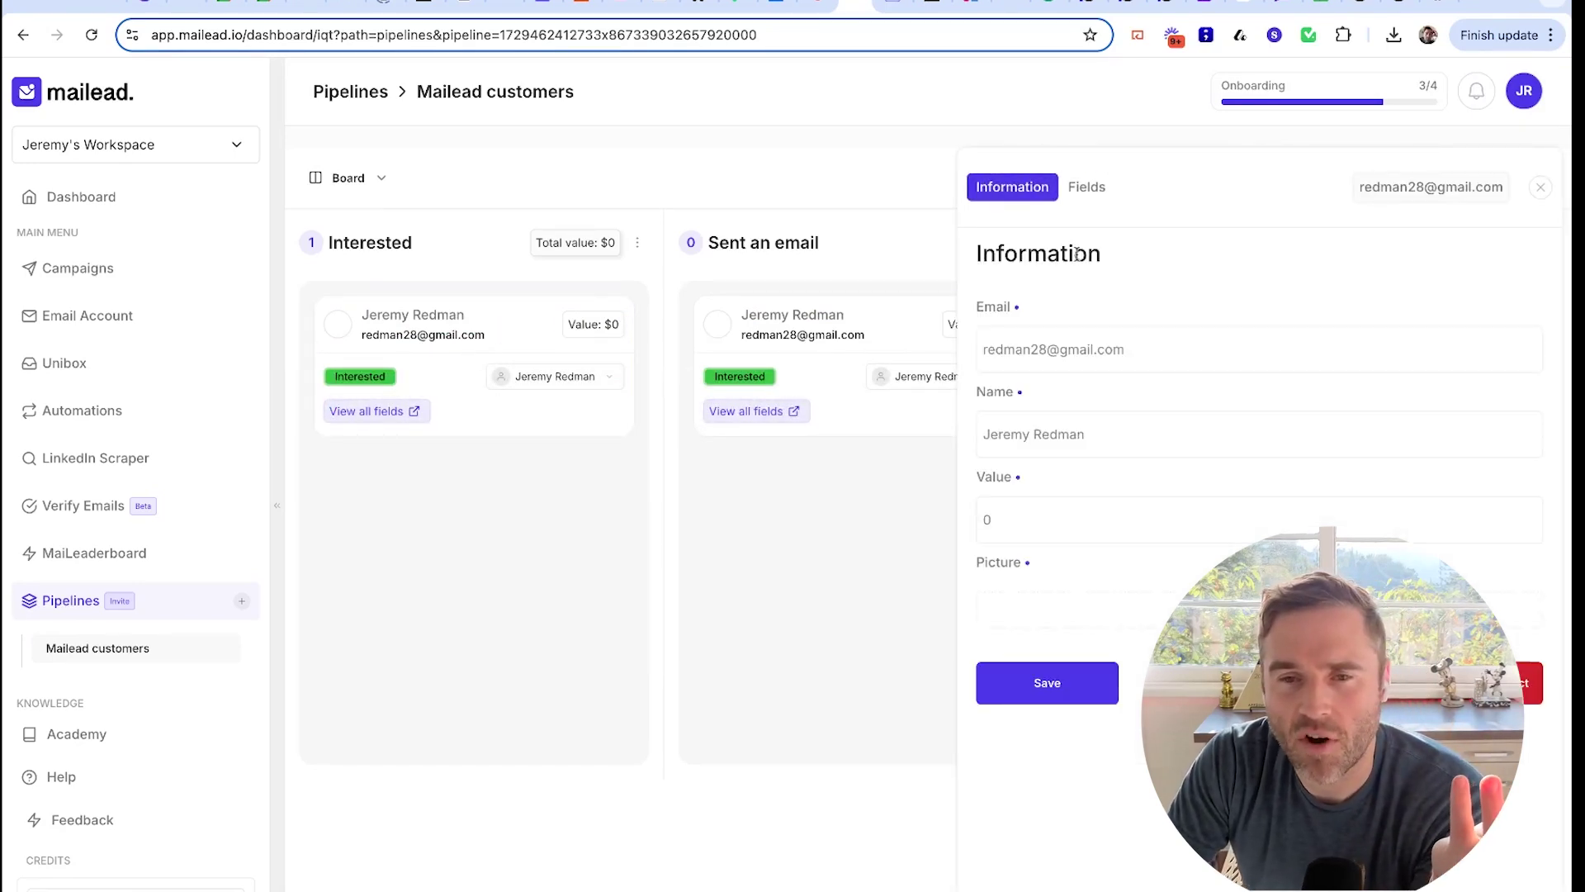